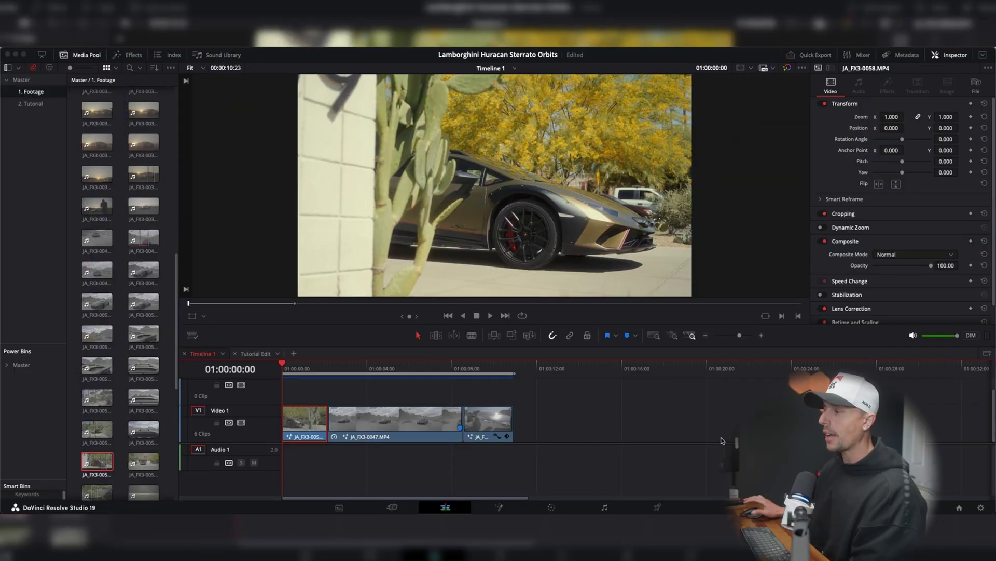
Select the JA_FX3-0047.MP4 clip on the timeline and preview the clips in playback
{"action": "left_click", "coordinate": [723, 441]}
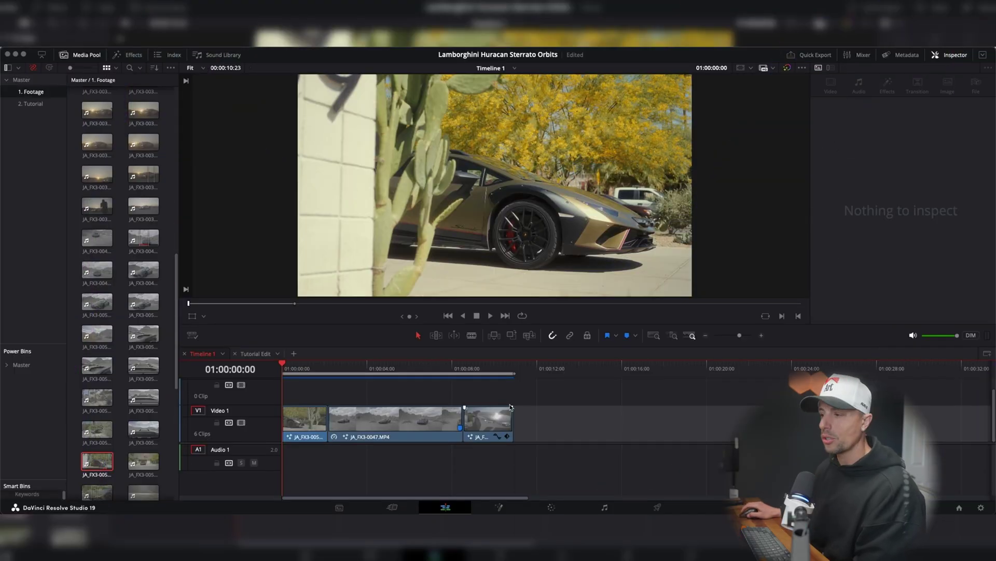
{"action": "left_click", "coordinate": [398, 410]}
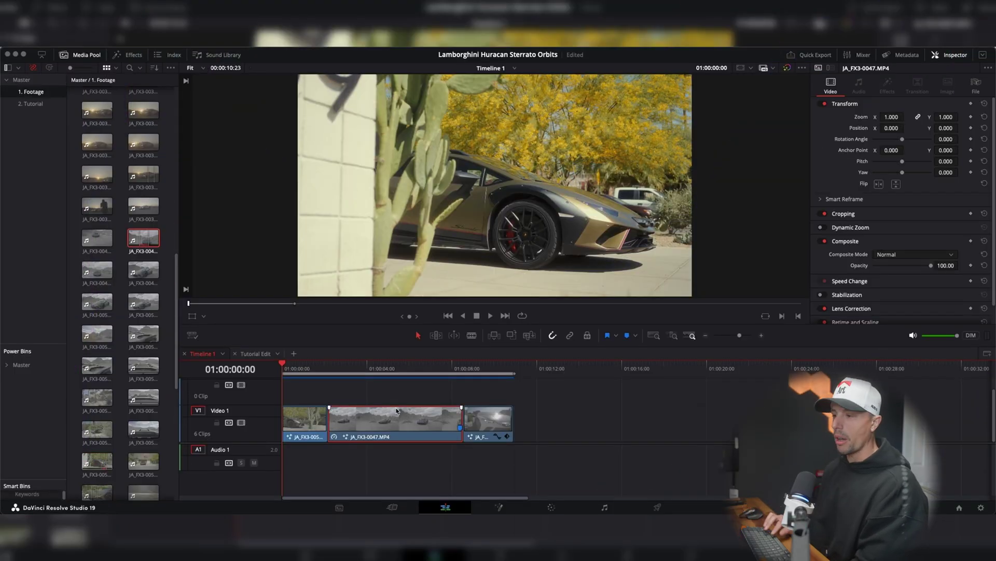
{"action": "key", "text": "space"}
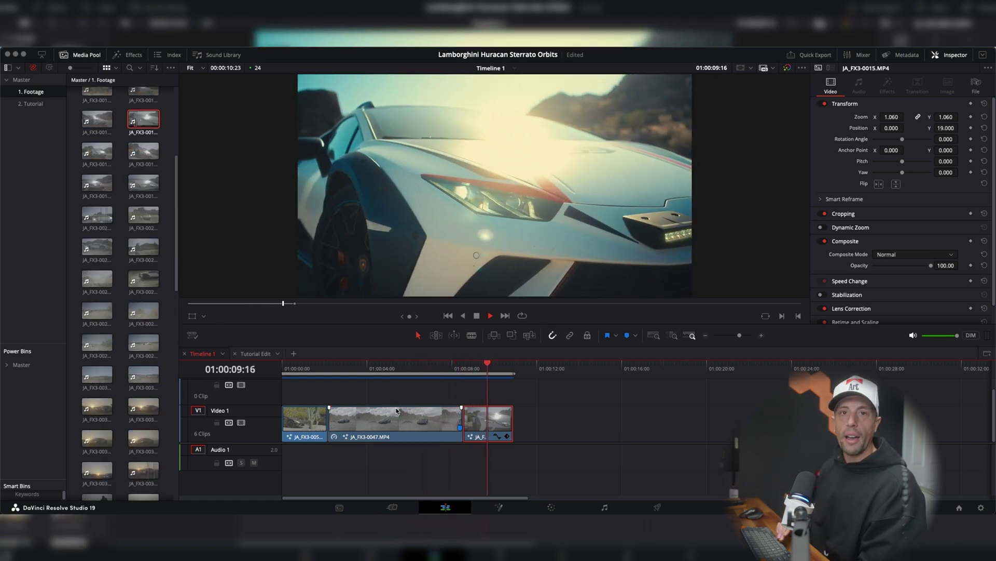
{"action": "key", "text": "space"}
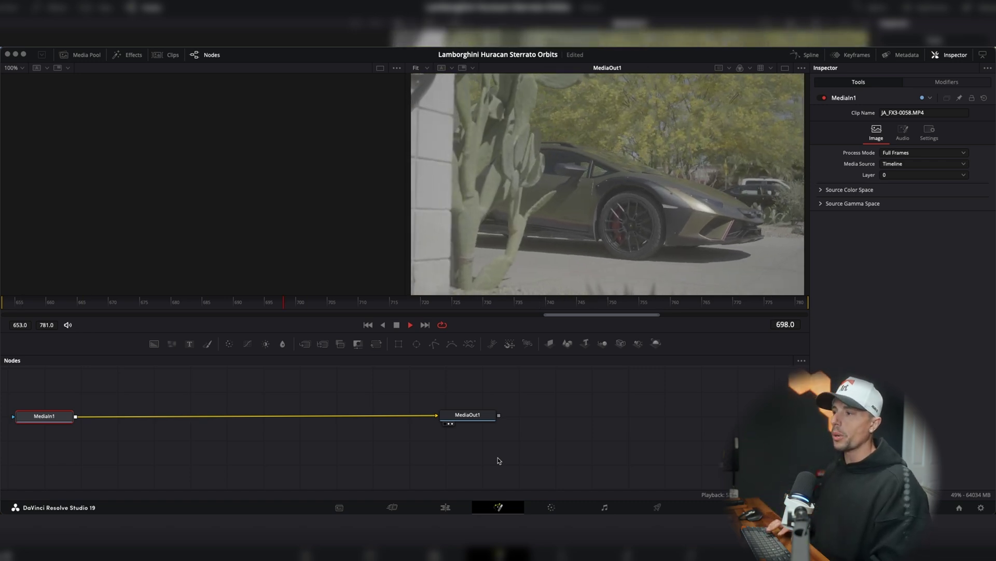
Add a Planar Tracker from the 'plan' search and wire it between MediaIn1 and MediaOut1
{"action": "key", "text": "space"}
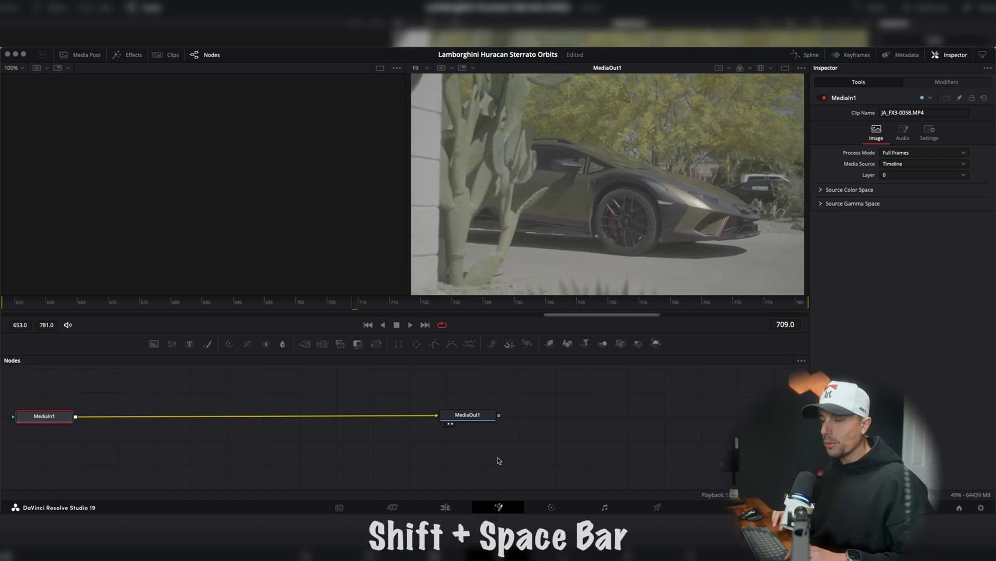
{"action": "key", "text": "shift+space"}
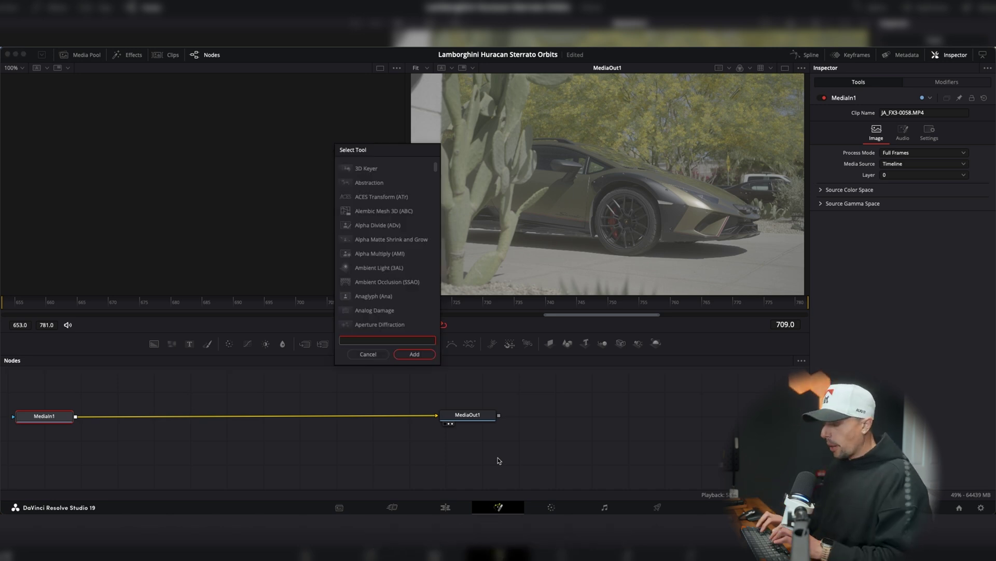
{"action": "type", "text": "plan"}
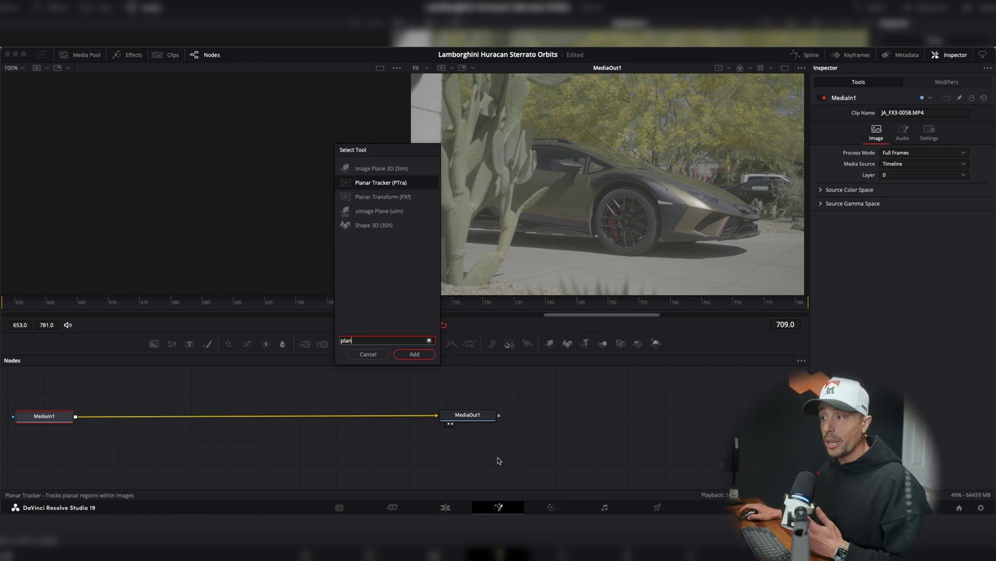
{"action": "left_click", "coordinate": [415, 354]}
{"action": "left_click_drag", "start_coordinate": [116, 418], "coordinate": [322, 444]}
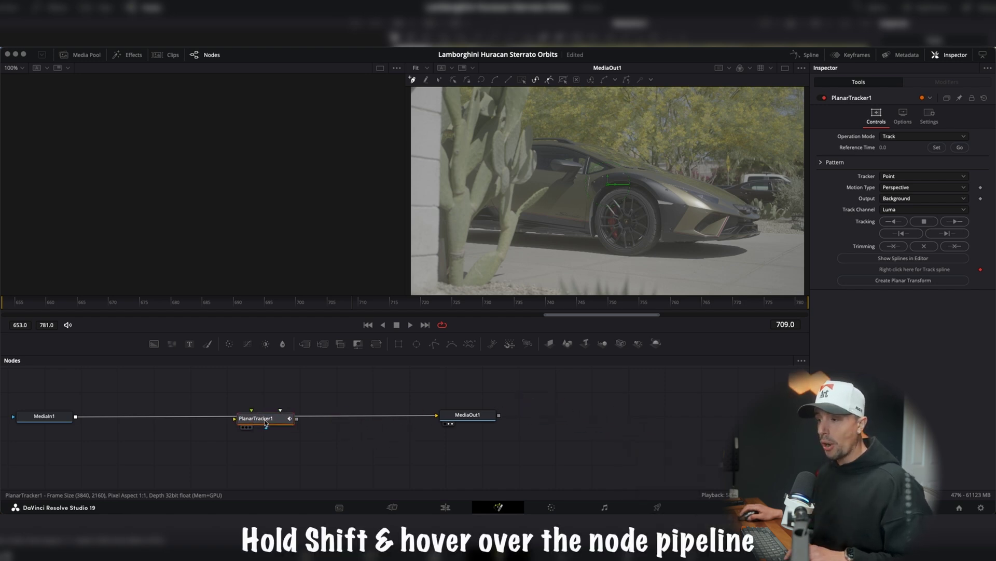
{"action": "mouse_move", "coordinate": [243, 418]}
{"action": "left_mouse_down"}
{"action": "mouse_move", "coordinate": [245, 431]}
{"action": "mouse_move", "coordinate": [255, 421]}
{"action": "left_mouse_up"}
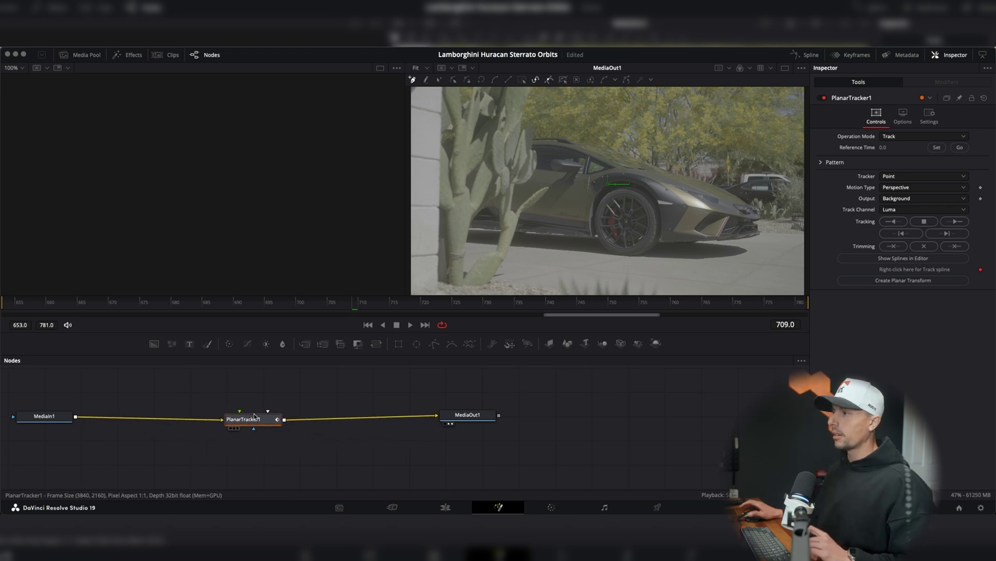
Hide and restore the PlanarTracker1 settings, then scrub frames near 709 for a start frame
{"action": "mouse_move", "coordinate": [255, 416]}
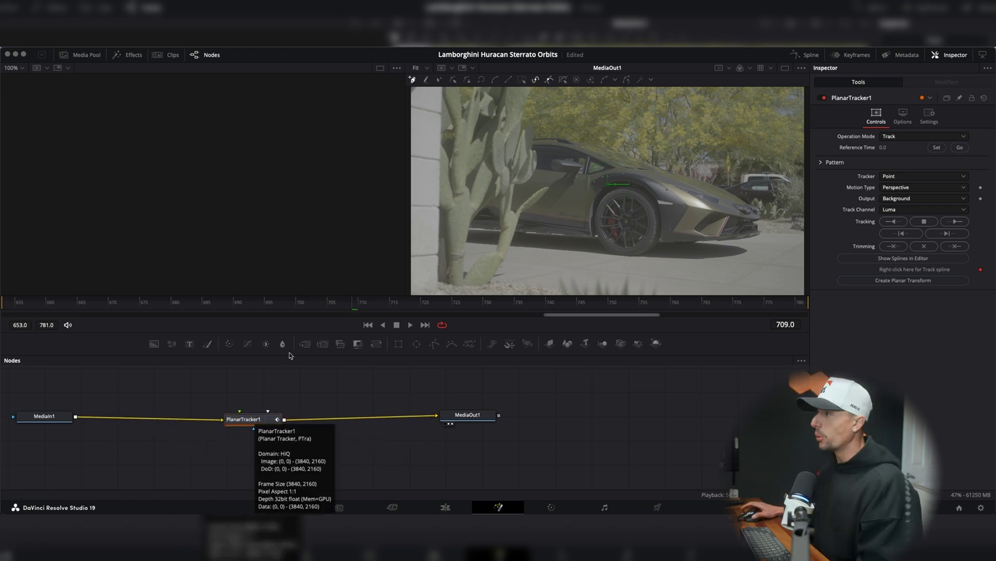
{"action": "left_click", "coordinate": [947, 58]}
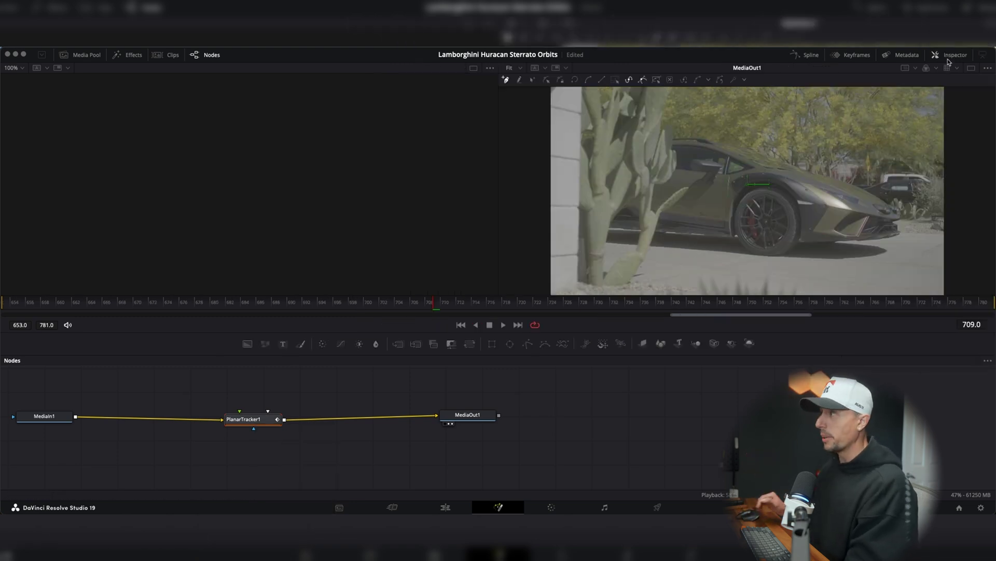
{"action": "left_click", "coordinate": [949, 58]}
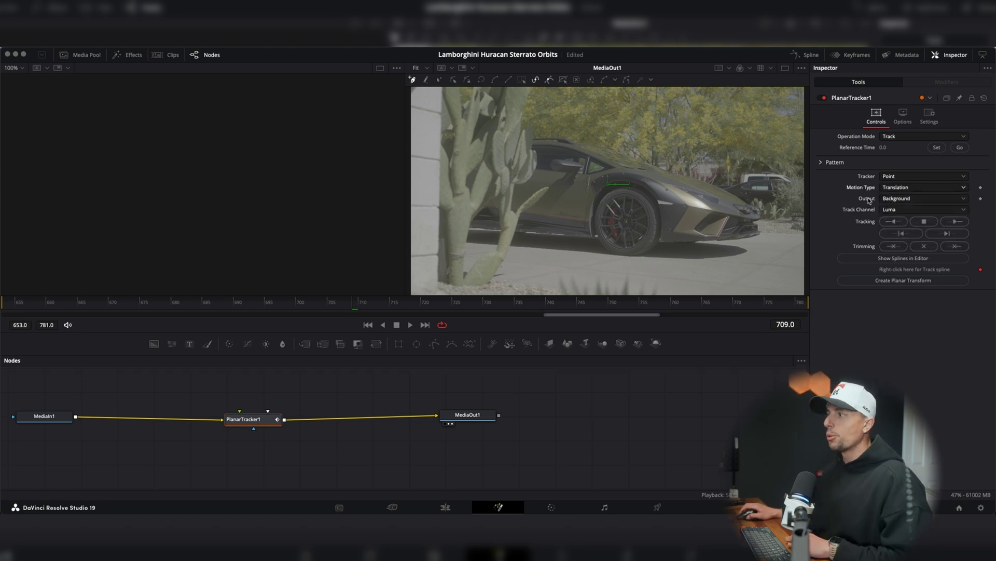
{"action": "left_click_drag", "start_coordinate": [429, 305], "coordinate": [410, 313]}
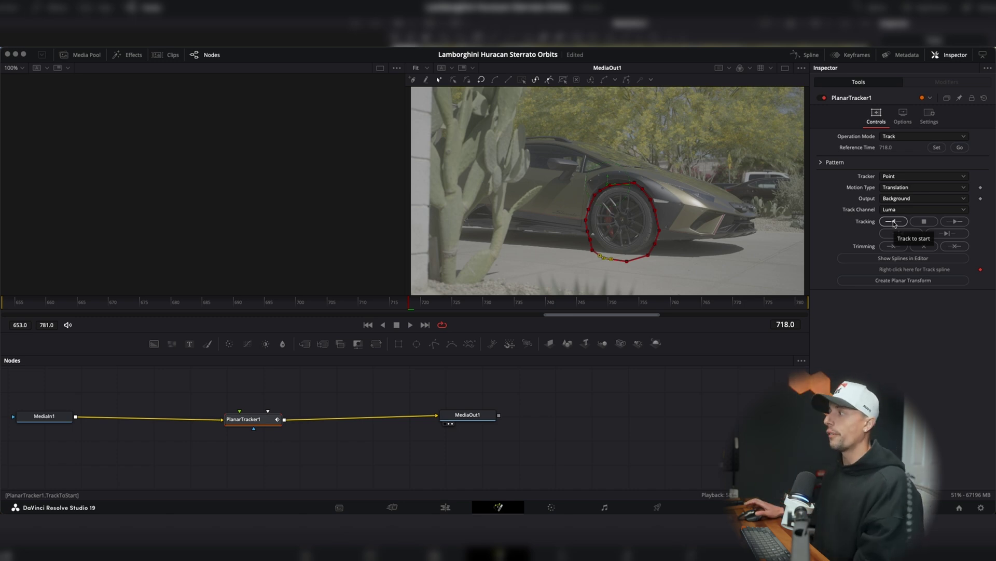
Track the front wheel forward and back to the start, then switch to Steady and preview
{"action": "left_click", "coordinate": [946, 223]}
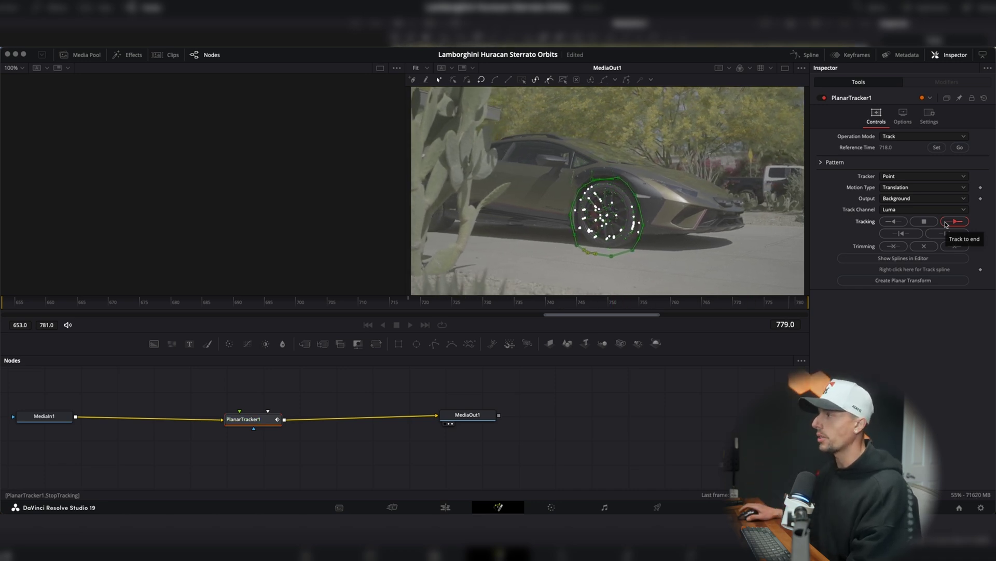
{"action": "left_click", "coordinate": [889, 223]}
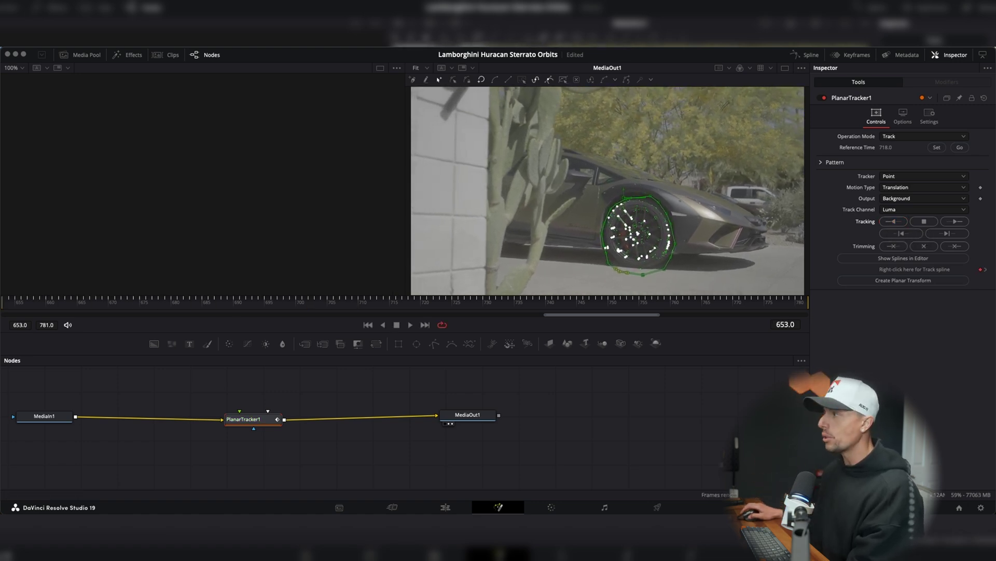
{"action": "left_click", "coordinate": [901, 137]}
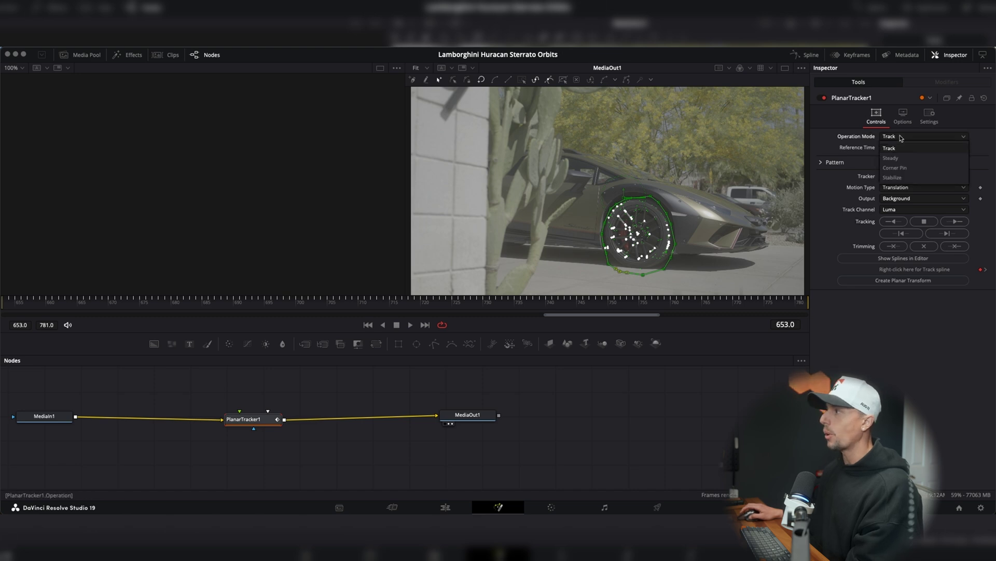
{"action": "left_click", "coordinate": [891, 158]}
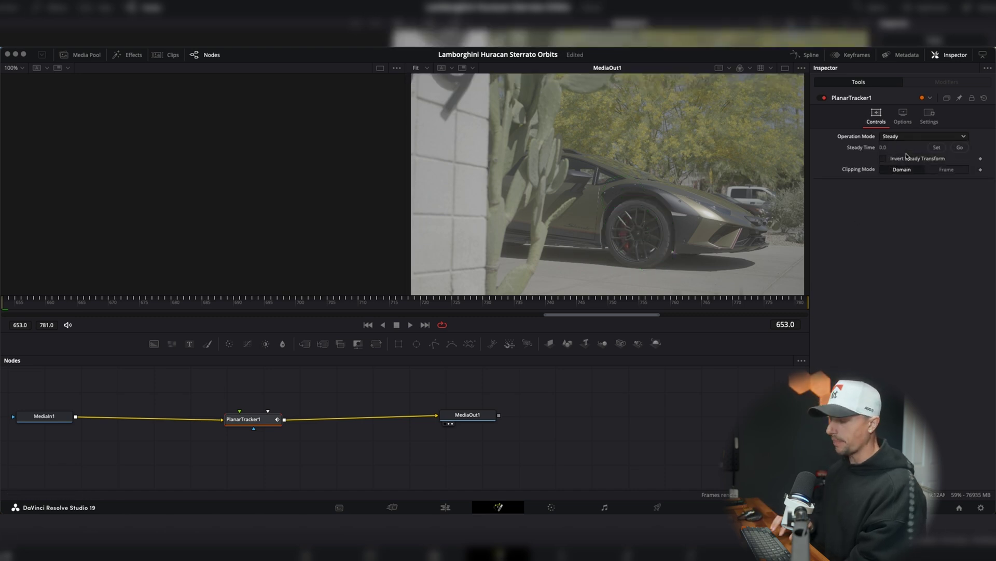
{"action": "key", "text": "space"}
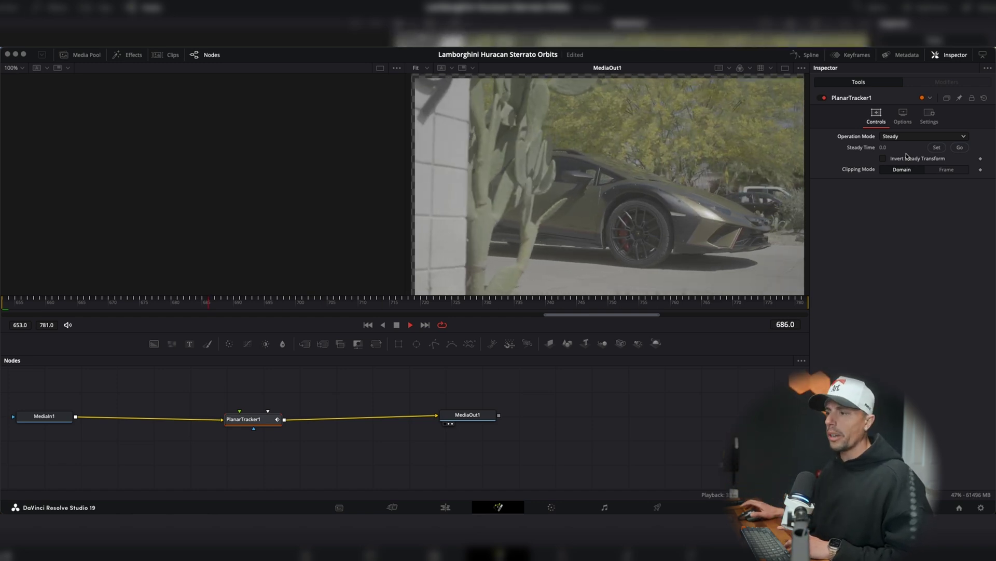
{"action": "key", "text": "space"}
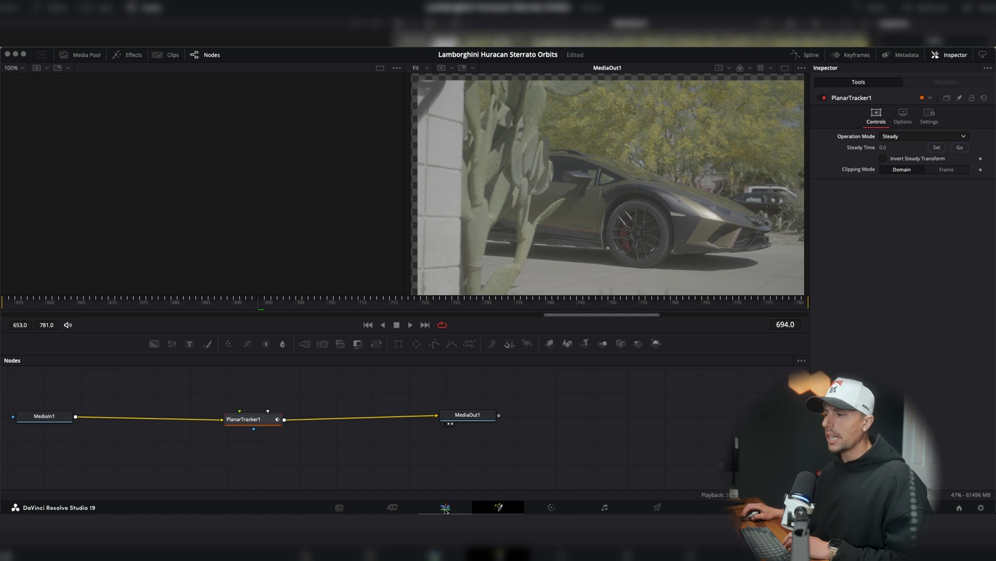
Back on the Edit page, play and scrub through the stabilized first clip
{"action": "left_click", "coordinate": [445, 508]}
{"action": "left_click_drag", "start_coordinate": [310, 368], "coordinate": [277, 370]}
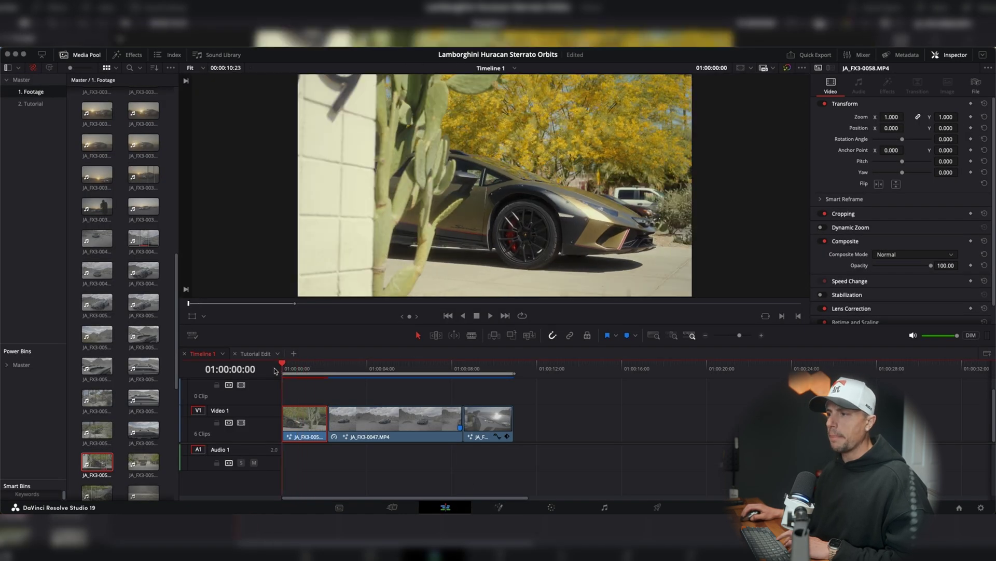
{"action": "key", "text": "space"}
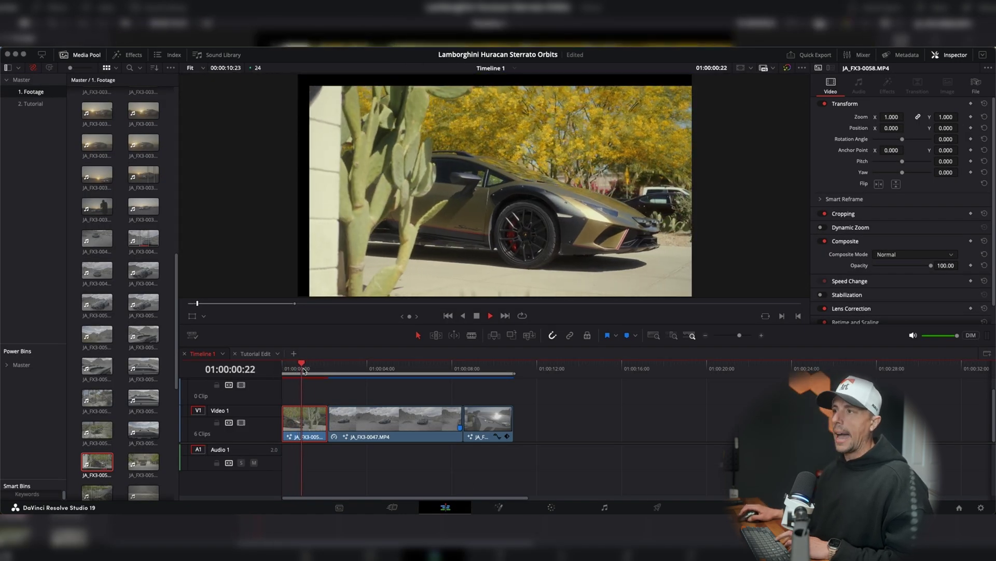
{"action": "left_click", "coordinate": [289, 368]}
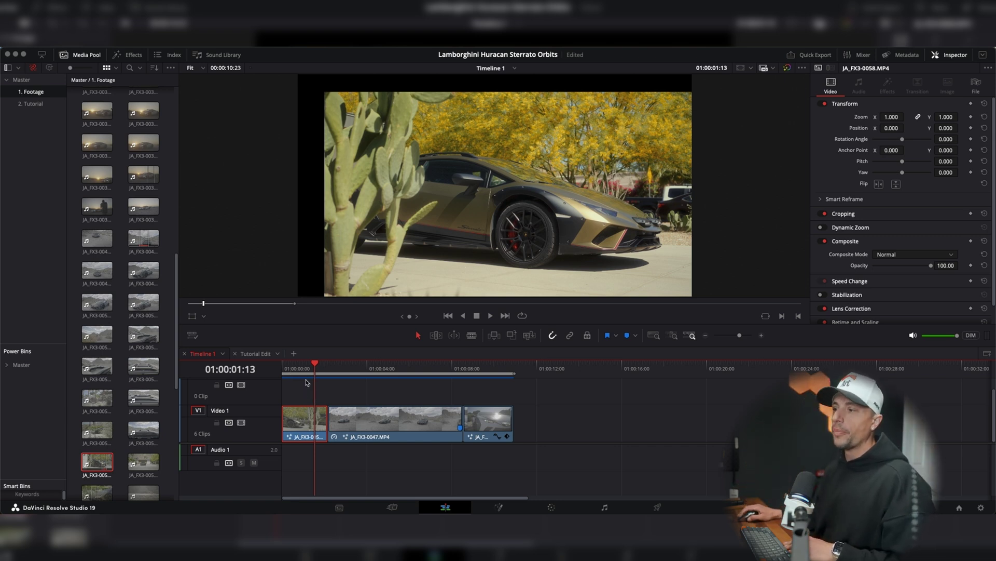
{"action": "left_click_drag", "start_coordinate": [304, 371], "coordinate": [321, 373]}
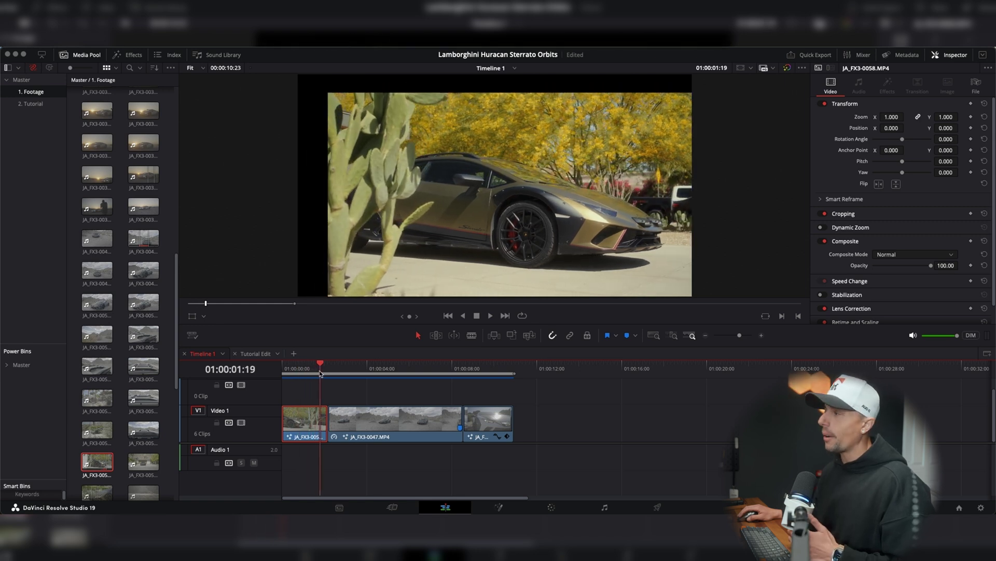
{"action": "left_click", "coordinate": [948, 56]}
{"action": "left_click", "coordinate": [948, 56]}
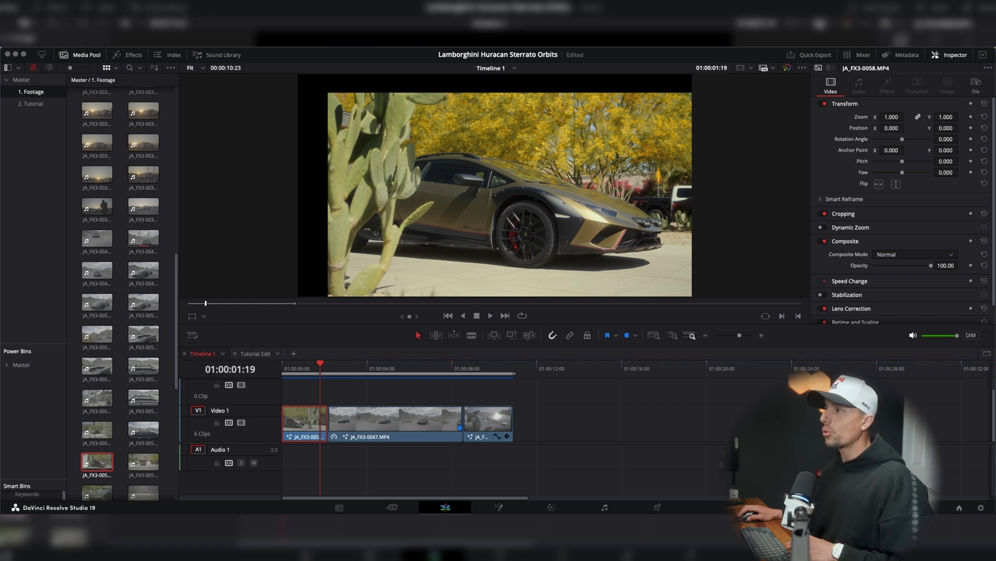
Zoom the first clip to 1.250, shift its position, and replay it from the start
{"action": "mouse_move", "coordinate": [890, 117]}
{"action": "left_mouse_down"}
{"action": "mouse_move", "coordinate": [932, 116]}
{"action": "mouse_move", "coordinate": [877, 129]}
{"action": "left_mouse_up"}
{"action": "left_click_drag", "start_coordinate": [946, 128], "coordinate": [954, 129]}
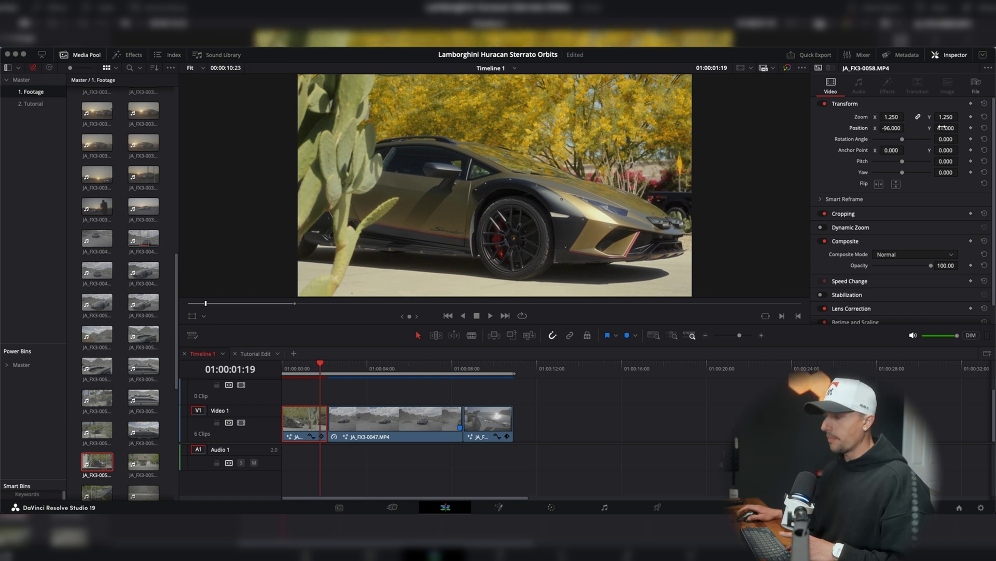
{"action": "key", "text": "Home"}
{"action": "key", "text": "space"}
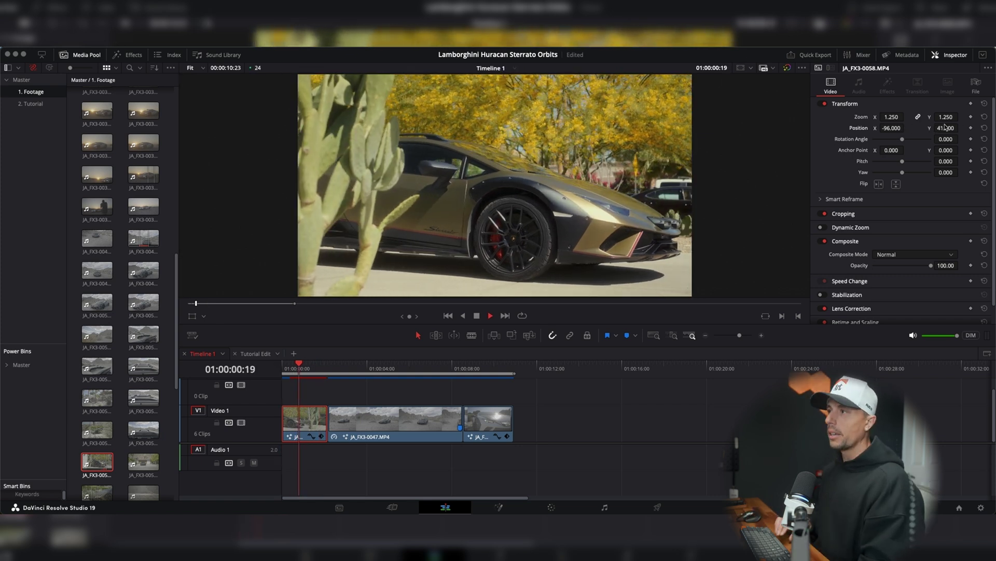
{"action": "key", "text": "space"}
{"action": "key", "text": "Home"}
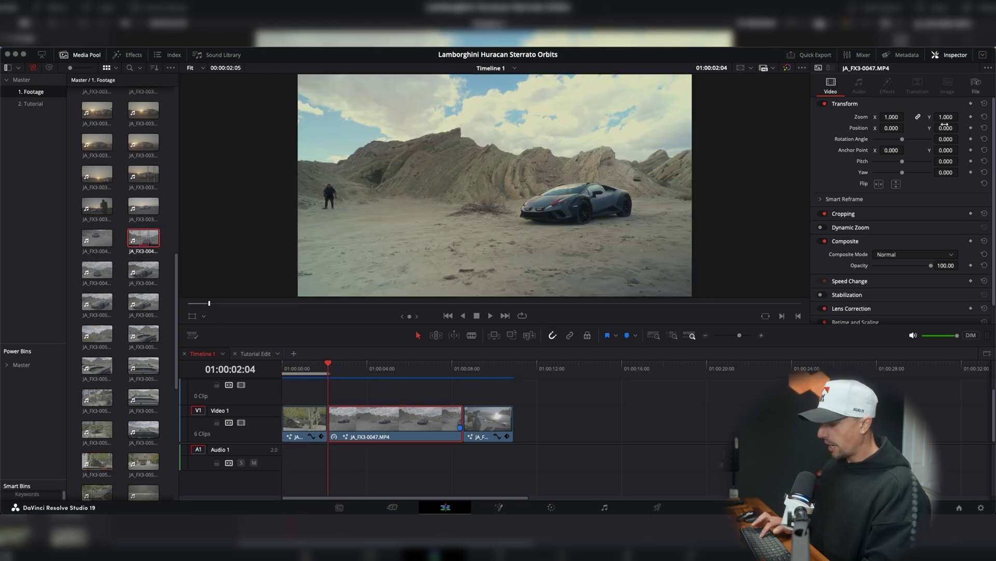
Replay the edit from the start, scrub back into JA_FX3-0047.MP4, and bring it into Fusion
{"action": "key", "text": "Home"}
{"action": "key", "text": "space"}
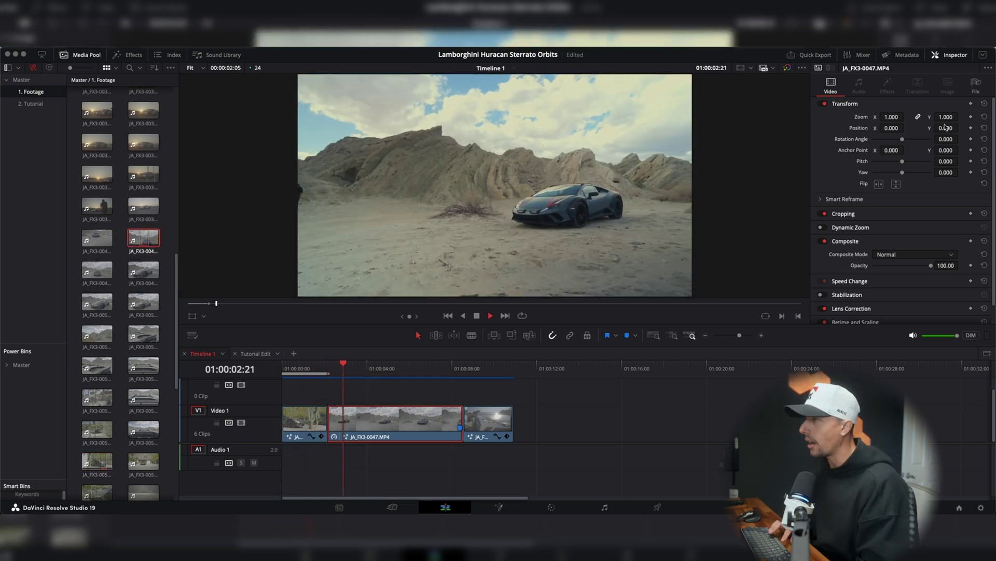
{"action": "key", "text": "space"}
{"action": "key", "text": "Home"}
{"action": "key", "text": "space"}
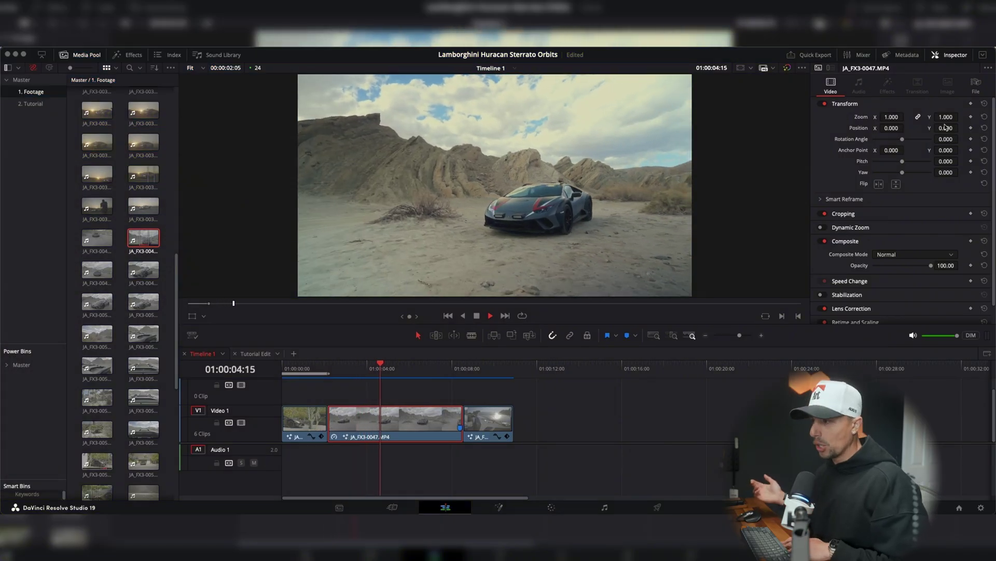
{"action": "key", "text": "space"}
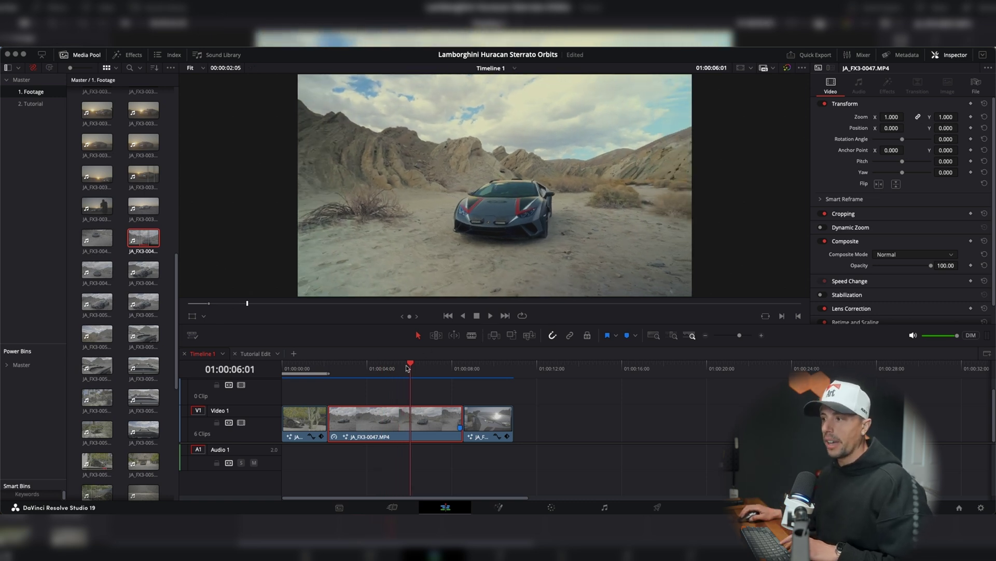
{"action": "left_click_drag", "start_coordinate": [408, 368], "coordinate": [395, 368]}
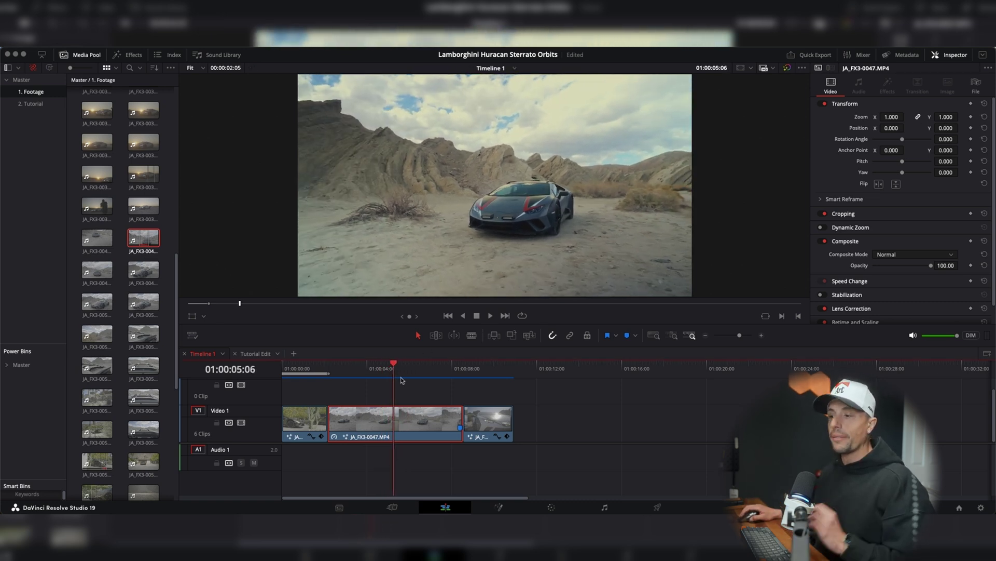
{"action": "left_click", "coordinate": [497, 508]}
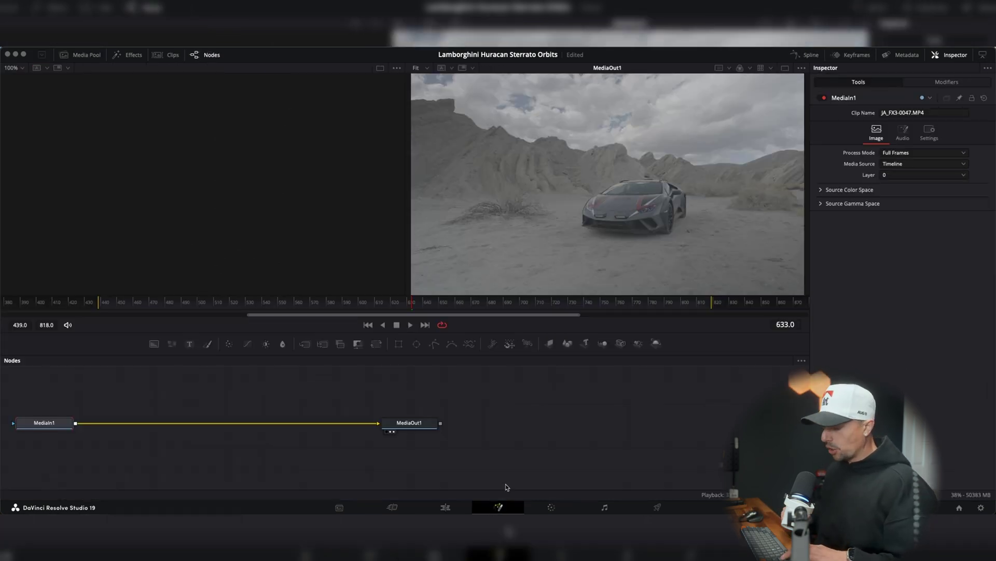
Add a Planar Tracker via 'plan' between MediaIn1 and MediaOut1, set to Translation motion
{"action": "key", "text": "shift+space"}
{"action": "type", "text": "plan"}
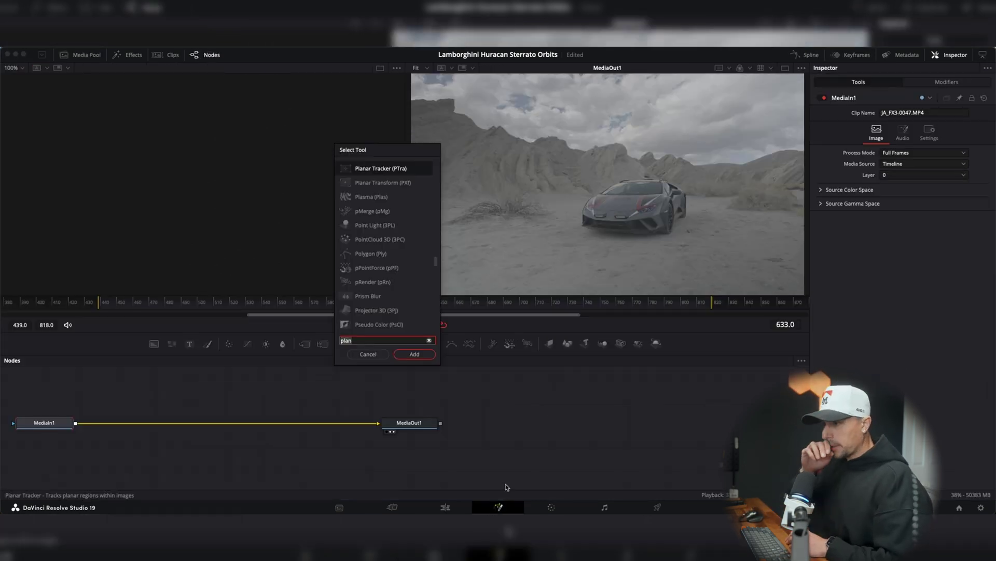
{"action": "left_click", "coordinate": [415, 355]}
{"action": "left_click_drag", "start_coordinate": [124, 427], "coordinate": [213, 430]}
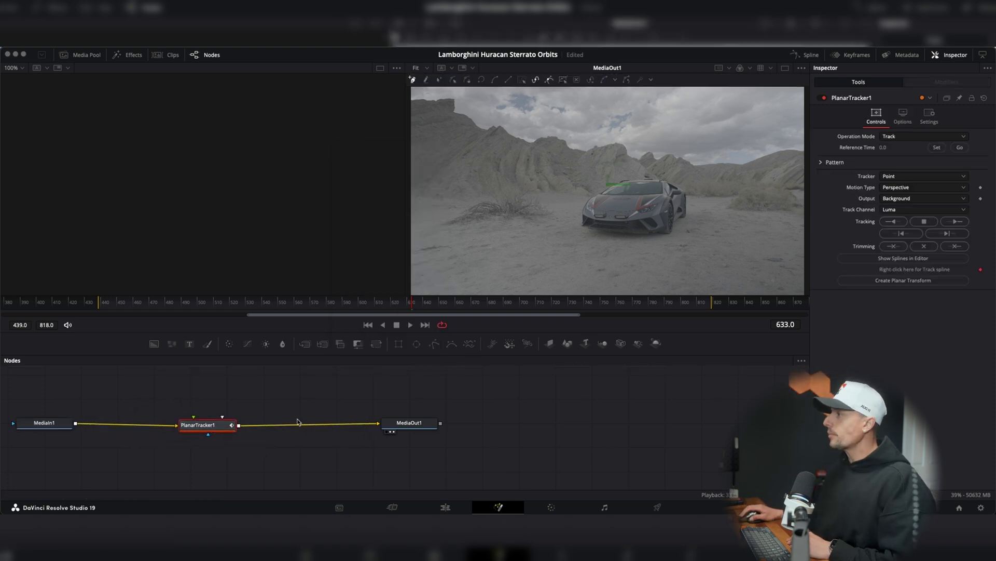
{"action": "left_click", "coordinate": [892, 187]}
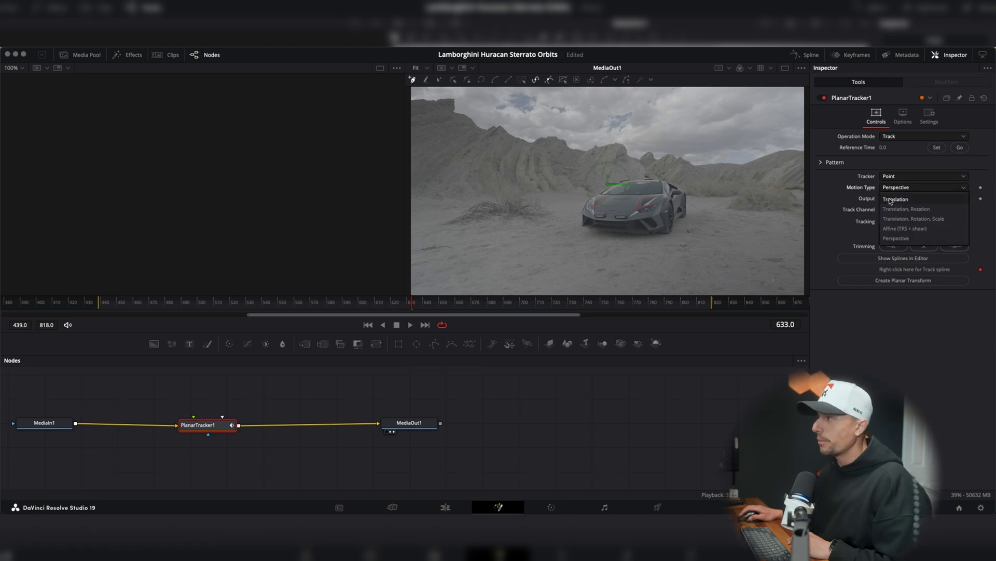
{"action": "left_click", "coordinate": [892, 199]}
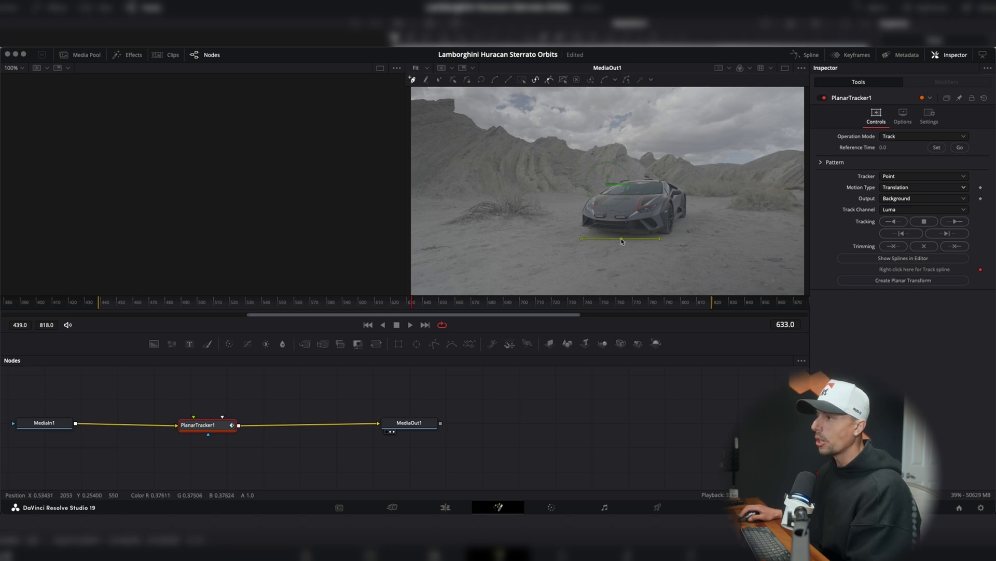
Close the car outline, set reference frame 633, track the car, and switch to Steady mode
{"action": "left_click", "coordinate": [683, 241]}
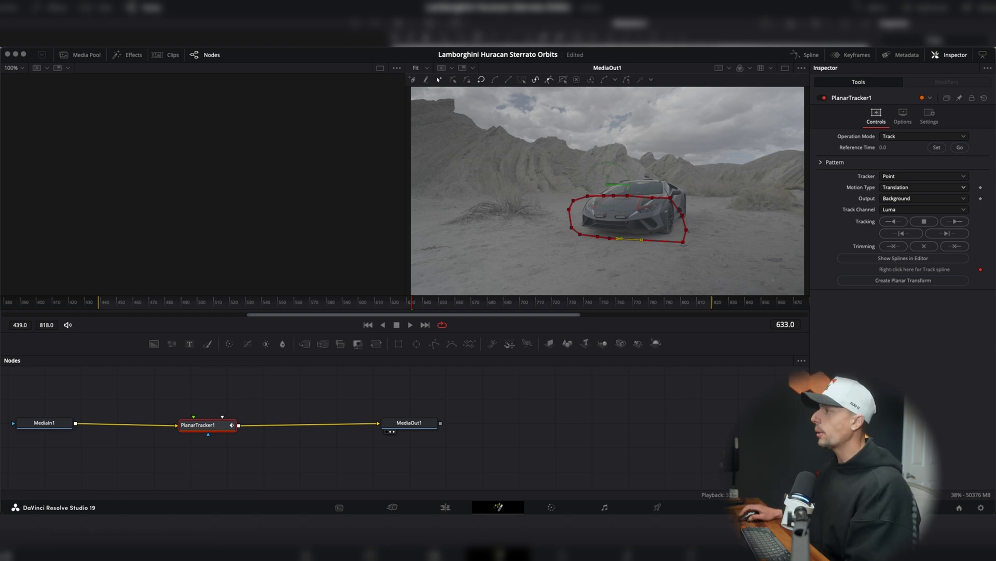
{"action": "left_click", "coordinate": [937, 149]}
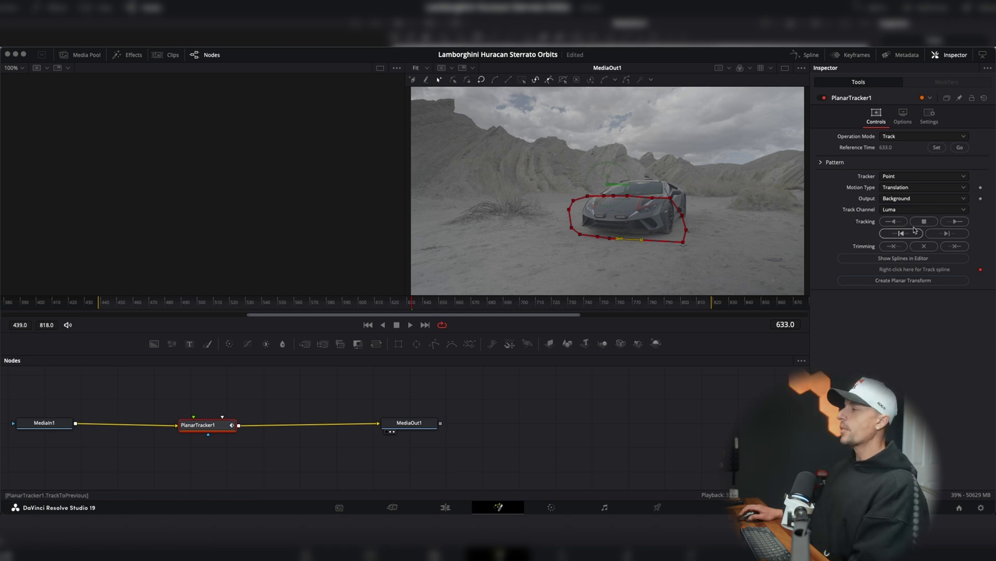
{"action": "left_click", "coordinate": [947, 223]}
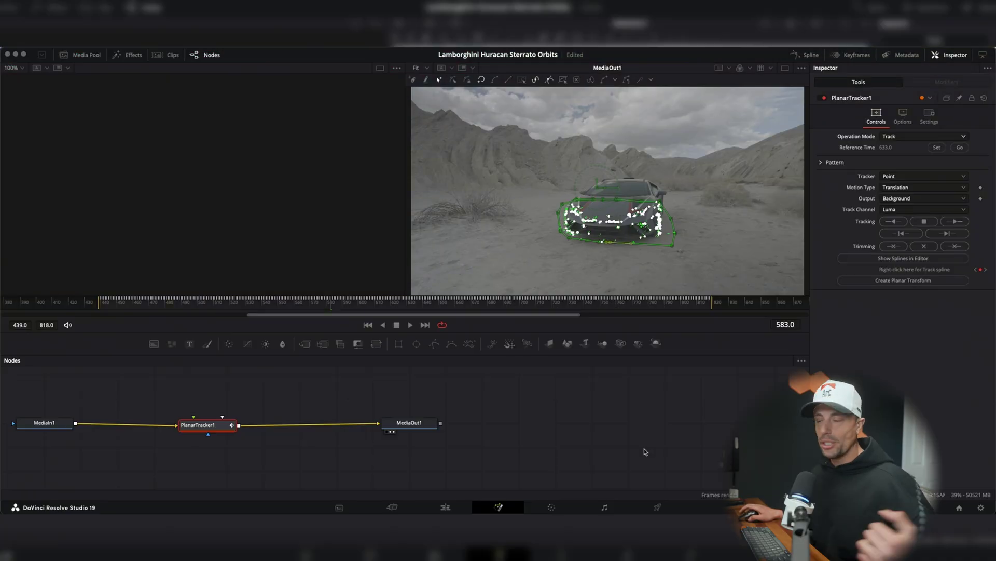
{"action": "left_click", "coordinate": [892, 135]}
{"action": "left_click", "coordinate": [894, 157]}
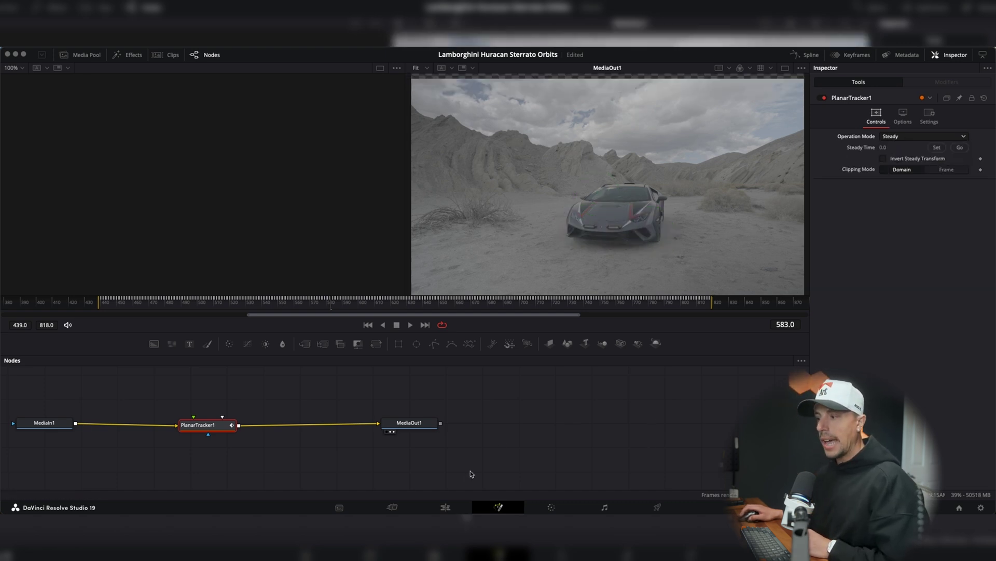
On the Edit page, play the stabilized desert clip from about two seconds in
{"action": "left_click", "coordinate": [455, 507]}
{"action": "left_click_drag", "start_coordinate": [337, 375], "coordinate": [332, 375]}
{"action": "key", "text": "space"}
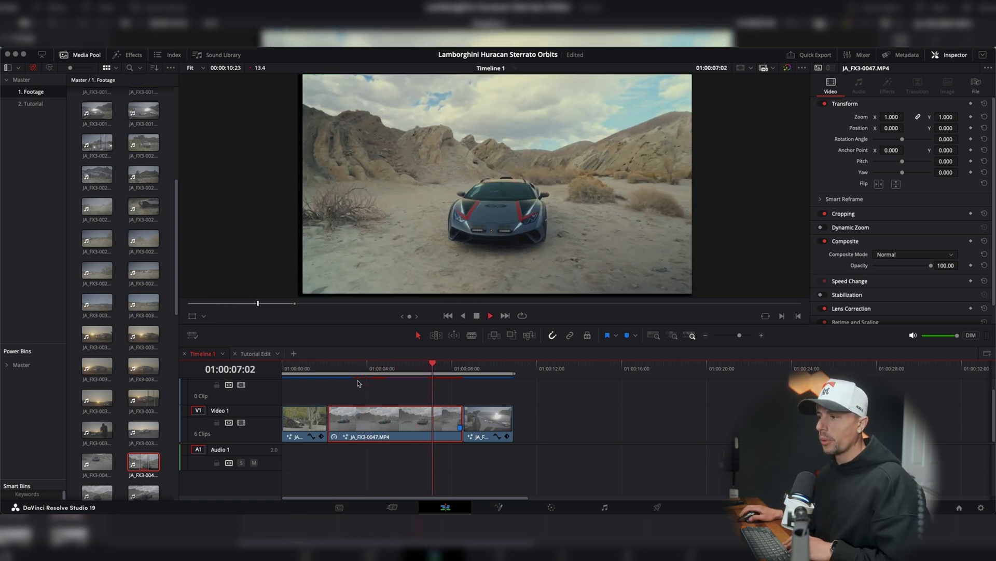
{"action": "left_click", "coordinate": [355, 375]}
{"action": "left_click_drag", "start_coordinate": [355, 374], "coordinate": [352, 373]}
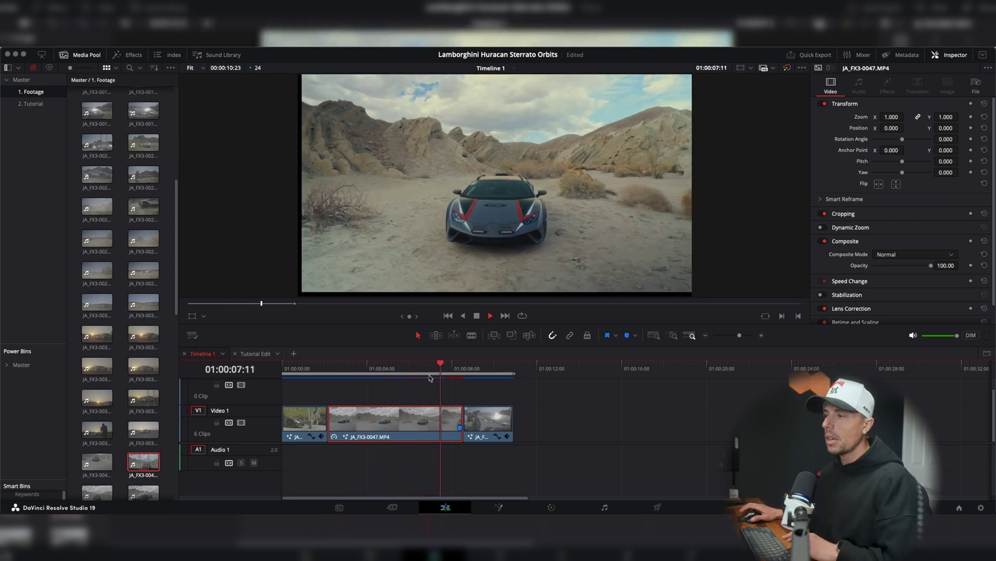
{"action": "left_click", "coordinate": [371, 369]}
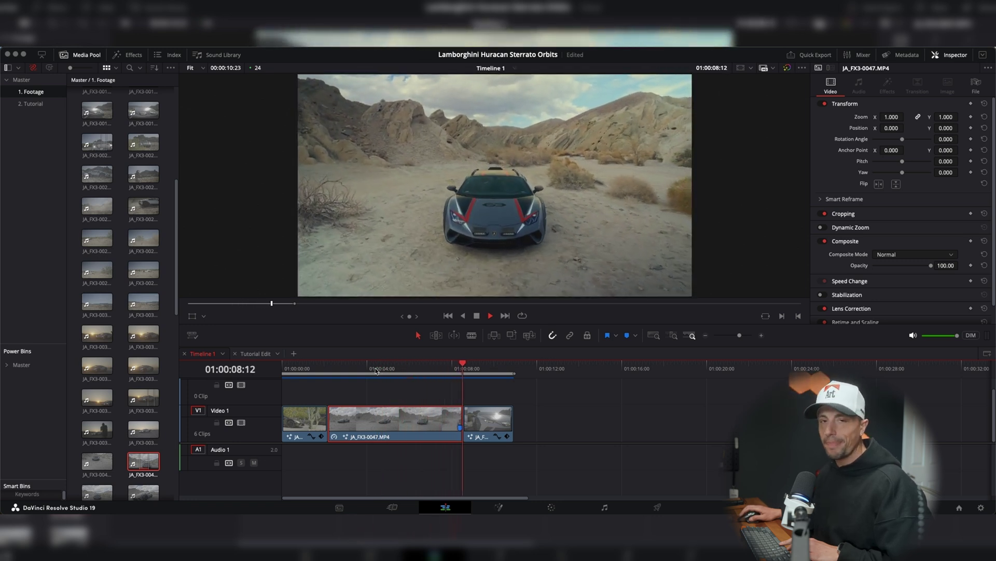
{"action": "left_click", "coordinate": [363, 372]}
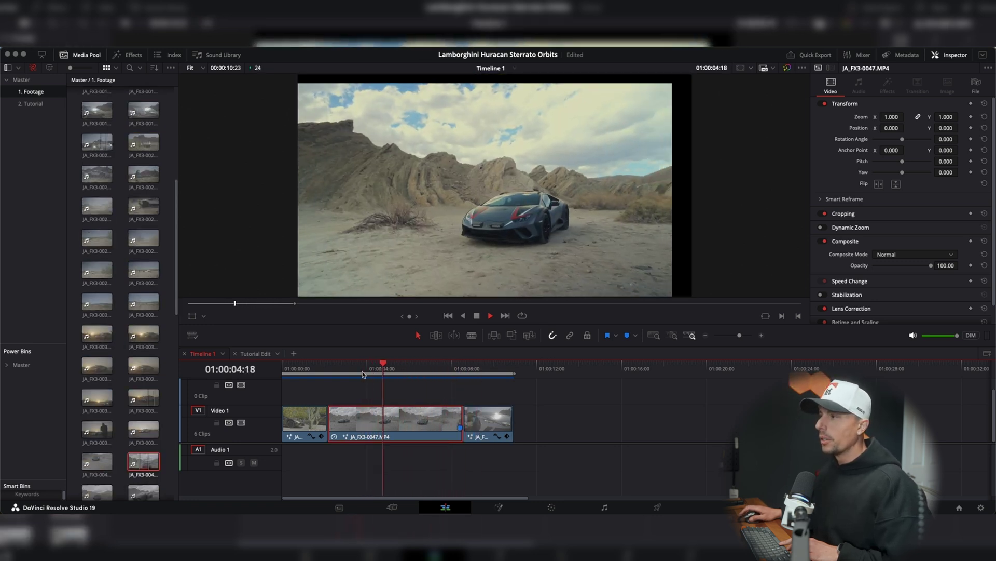
{"action": "left_click_drag", "start_coordinate": [341, 371], "coordinate": [341, 371]}
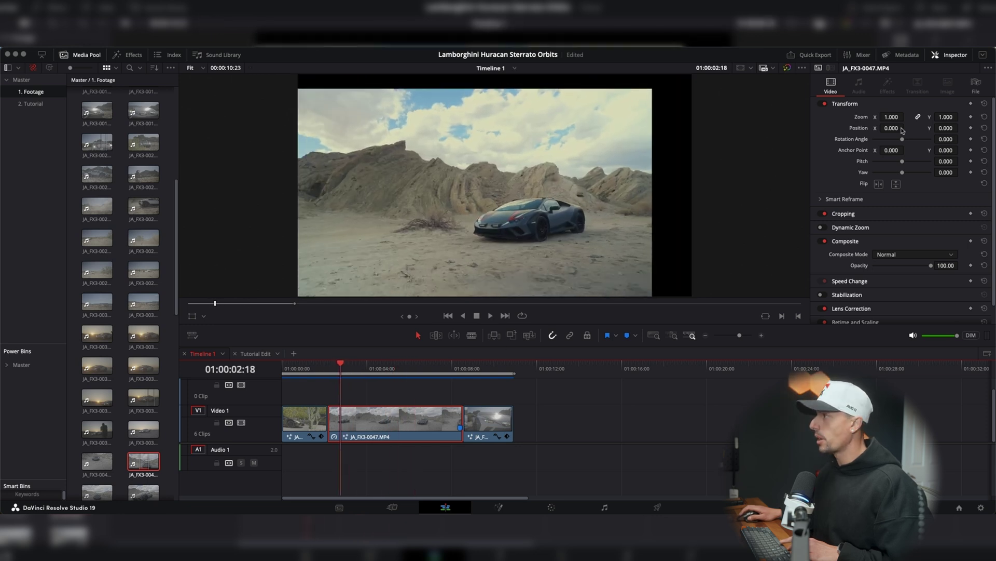
Raise the desert clip's Zoom to 1.310, checking frames and playback until no black borders show
{"action": "left_click_drag", "start_coordinate": [892, 116], "coordinate": [912, 116]}
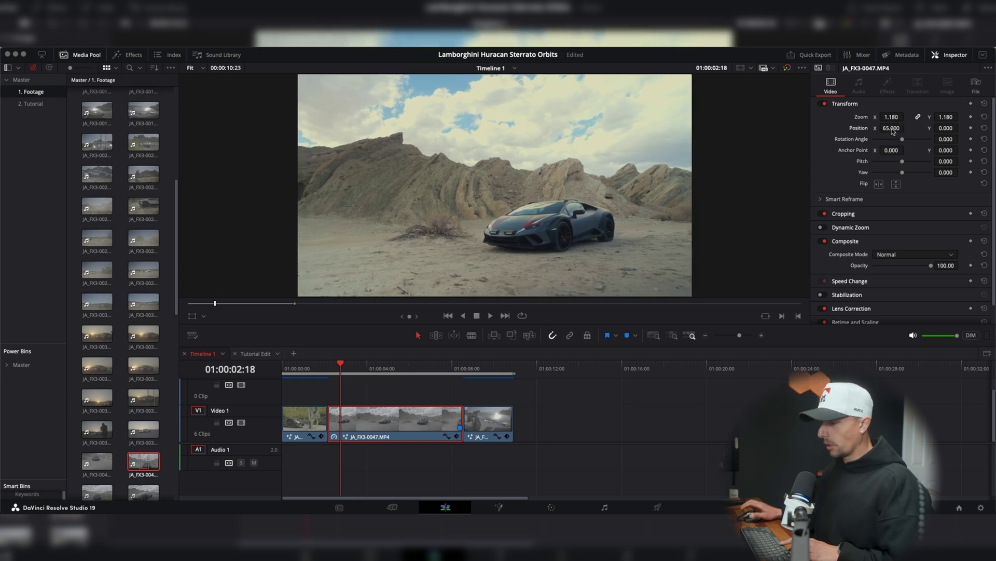
{"action": "key", "text": "Left"}
{"action": "key", "text": "Left"}
{"action": "key", "text": "Left"}
{"action": "key", "text": "Left"}
{"action": "key", "text": "Left"}
{"action": "key", "text": "Left"}
{"action": "key", "text": "Left"}
{"action": "key", "text": "Left"}
{"action": "key", "text": "Left"}
{"action": "key", "text": "Left"}
{"action": "key", "text": "Left"}
{"action": "key", "text": "Left"}
{"action": "key", "text": "Left"}
{"action": "key", "text": "Left"}
{"action": "key", "text": "Right"}
{"action": "key", "text": "Right"}
{"action": "key", "text": "Right"}
{"action": "key", "text": "Right"}
{"action": "key", "text": "Right"}
{"action": "key", "text": "Right"}
{"action": "key", "text": "Right"}
{"action": "key", "text": "Right"}
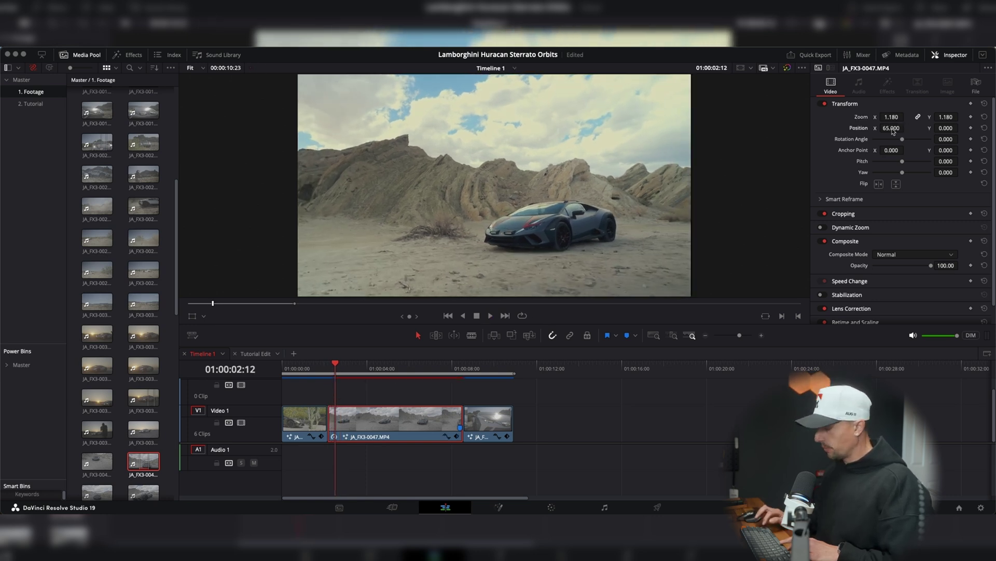
{"action": "key", "text": "Left"}
{"action": "key", "text": "Left"}
{"action": "key", "text": "Left"}
{"action": "key", "text": "Left"}
{"action": "key", "text": "Left"}
{"action": "key", "text": "Left"}
{"action": "key", "text": "Left"}
{"action": "key", "text": "Left"}
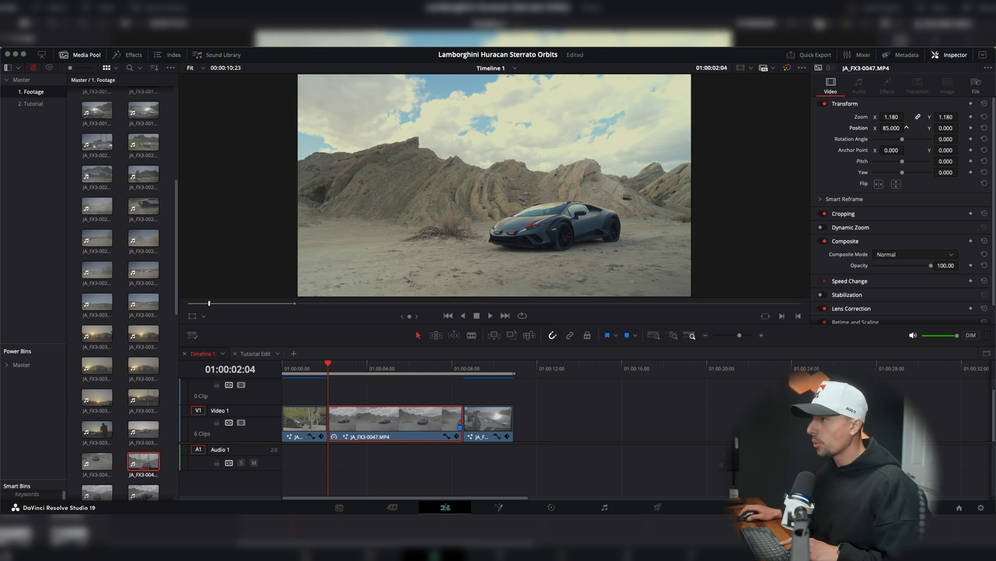
{"action": "key", "text": "space"}
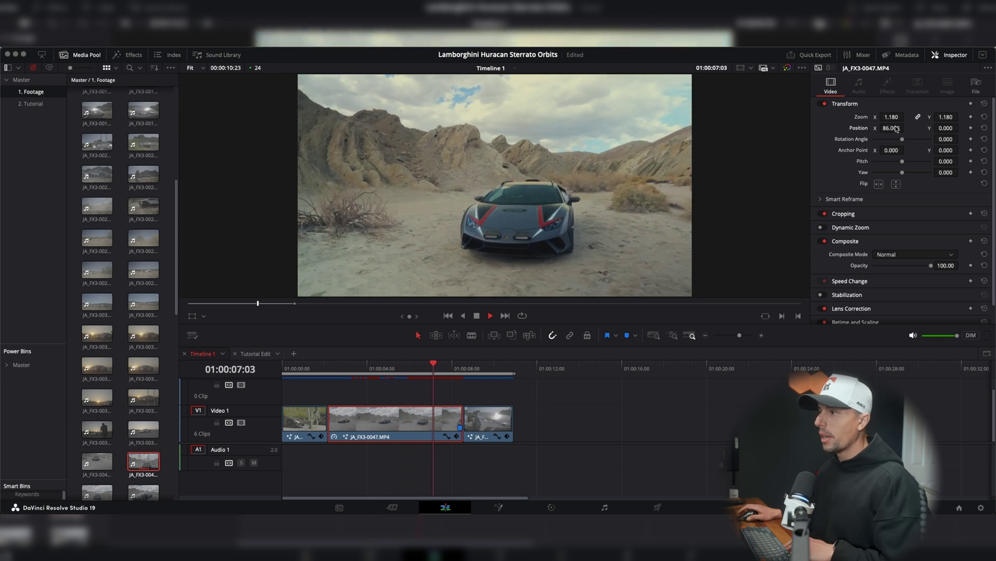
{"action": "key", "text": "space"}
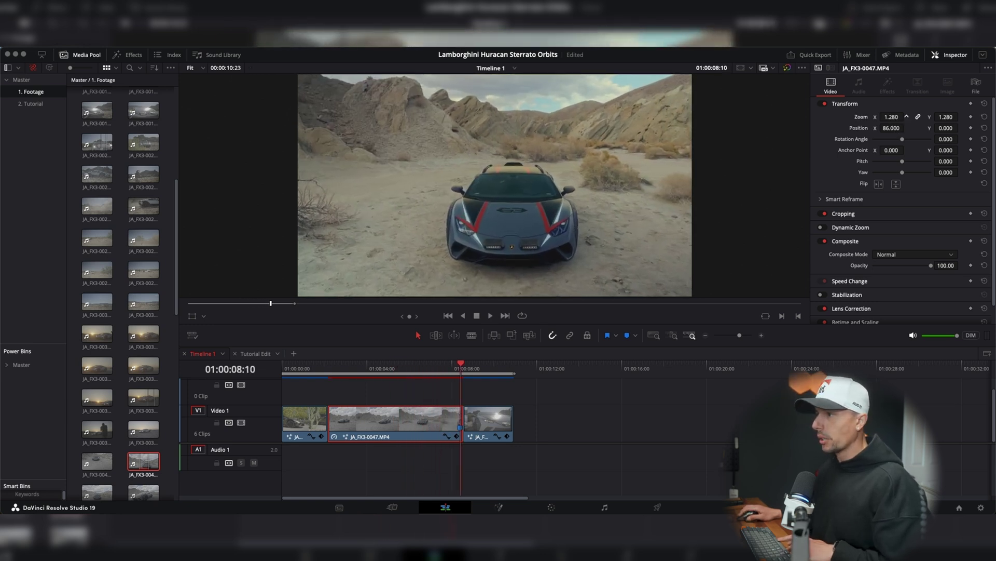
{"action": "left_click_drag", "start_coordinate": [889, 119], "coordinate": [906, 127]}
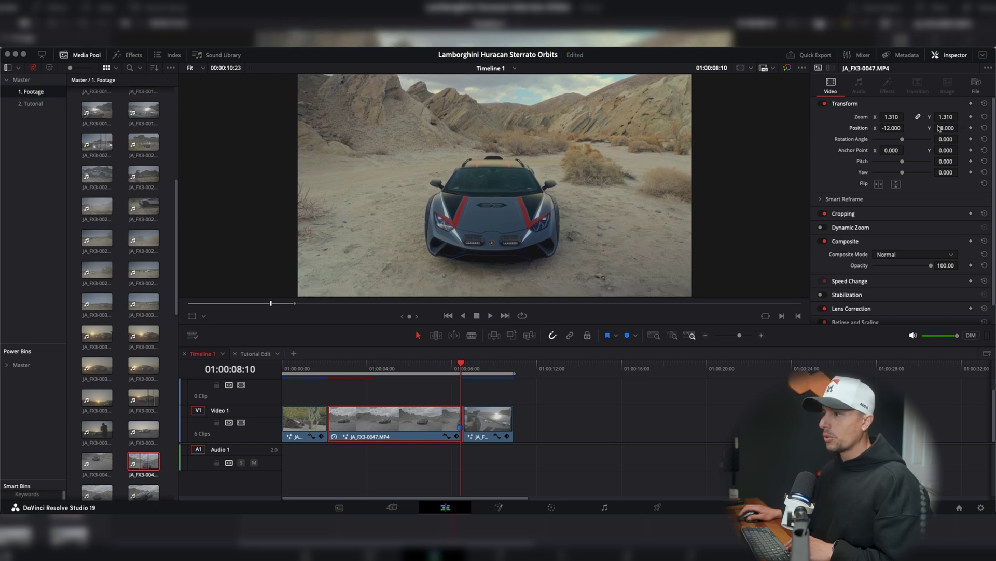
{"action": "left_click_drag", "start_coordinate": [450, 370], "coordinate": [330, 373]}
{"action": "key", "text": "space"}
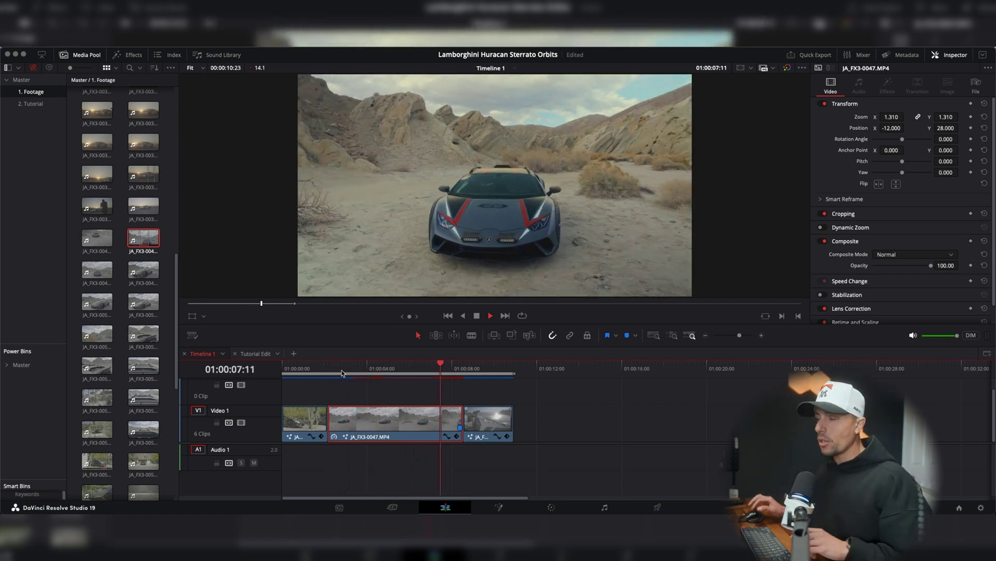
Loop the reframed second clip with Alt+L to review its stabilization
{"action": "key", "text": "space"}
{"action": "key", "text": "alt+l"}
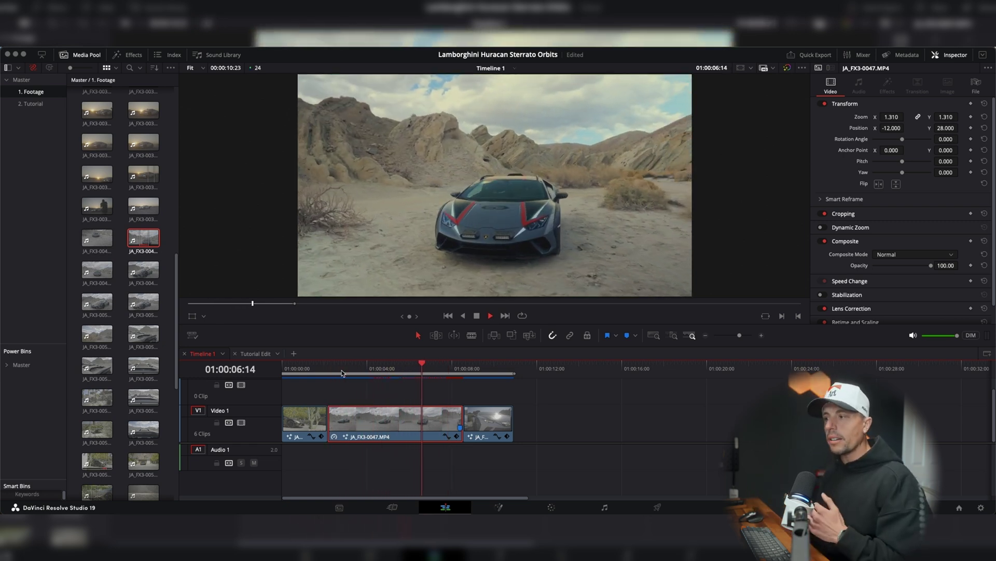
{"action": "key", "text": "alt+l"}
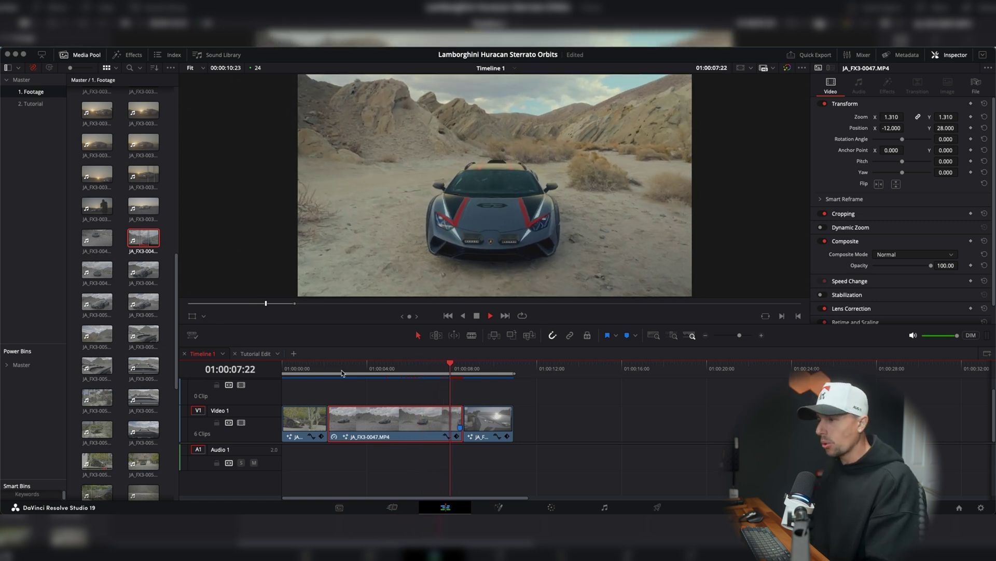
{"action": "key", "text": "space"}
{"action": "key", "text": "alt+l"}
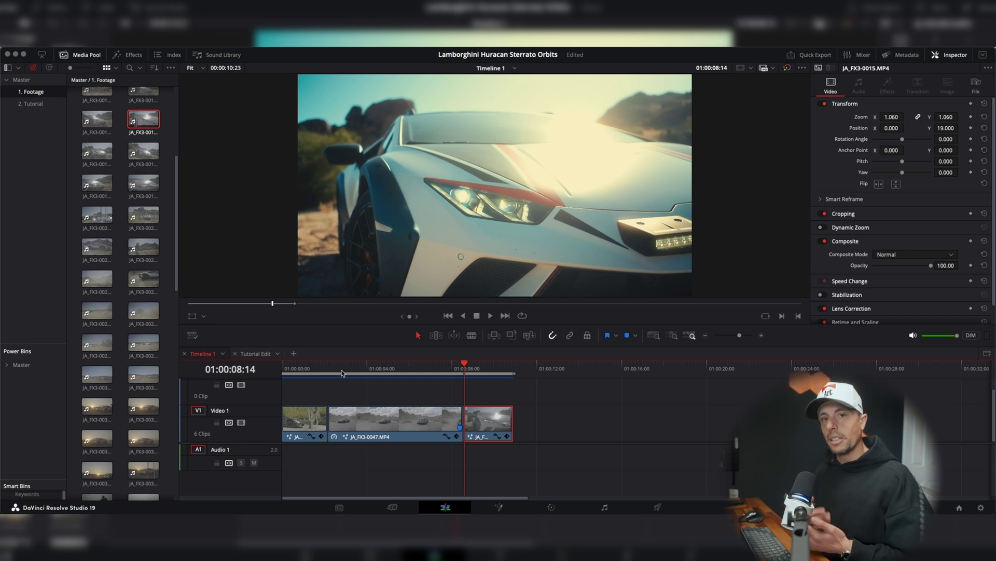
{"action": "key", "text": "space"}
{"action": "key", "text": "space"}
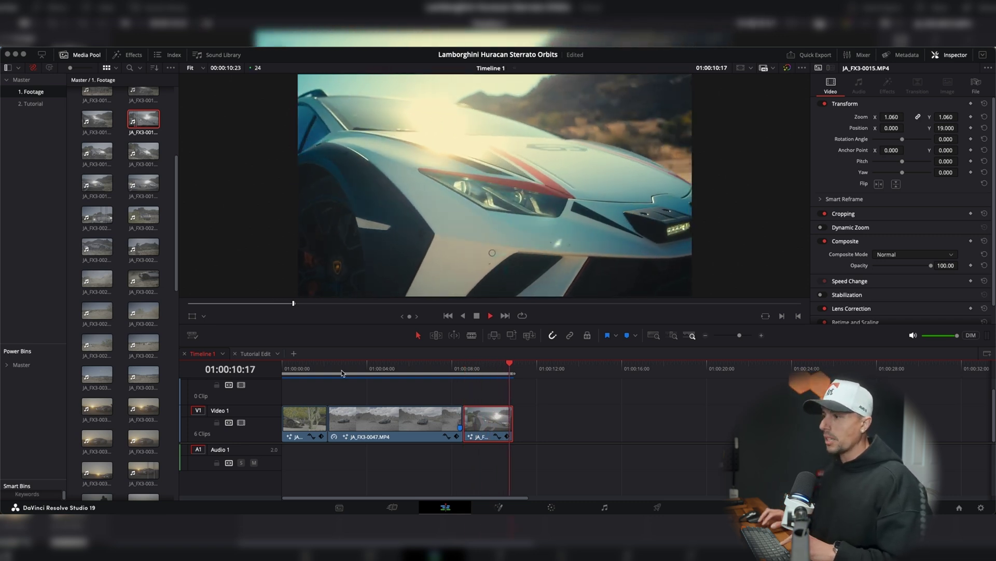
{"action": "key", "text": "space"}
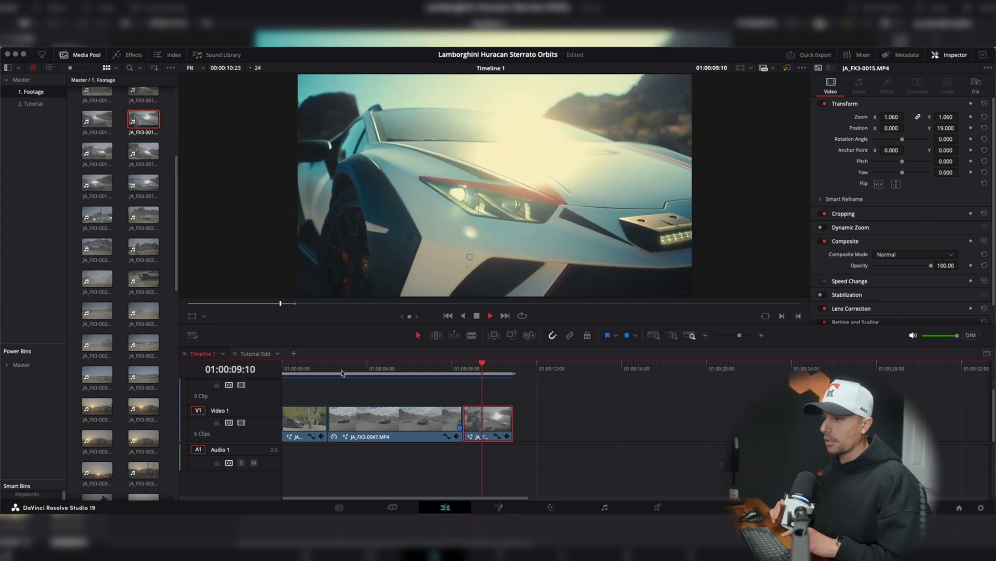
{"action": "key", "text": "space"}
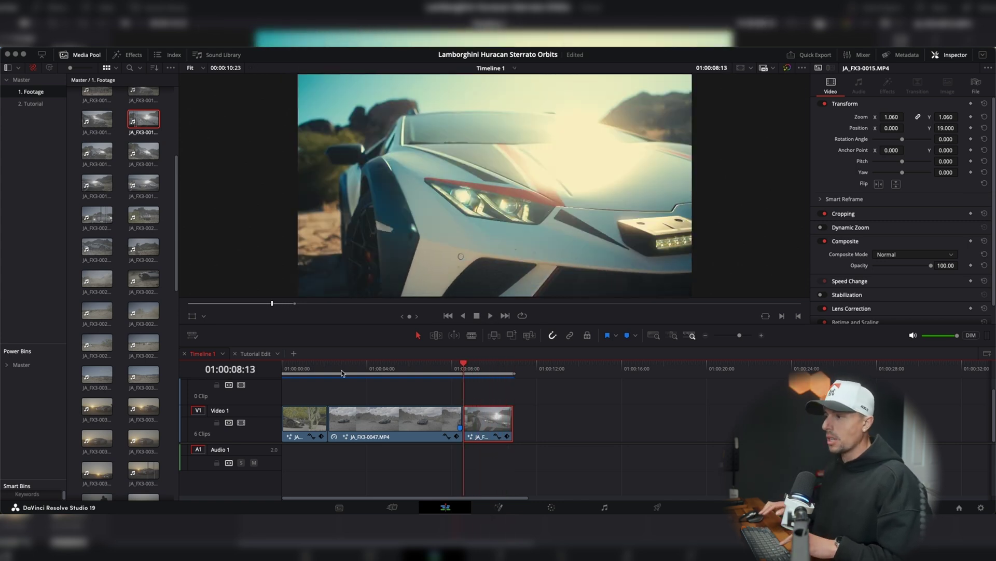
{"action": "key", "text": "space"}
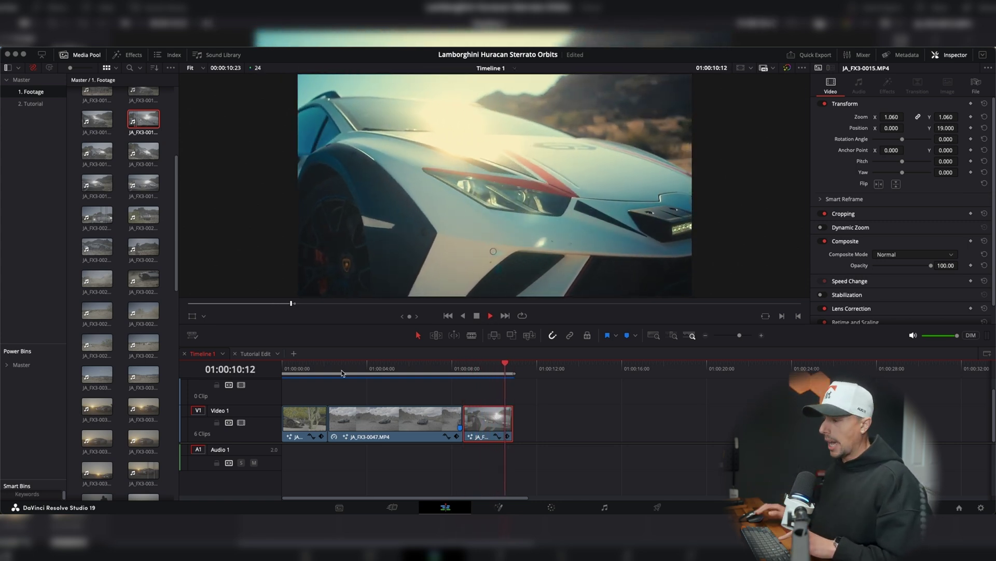
{"action": "key", "text": "space"}
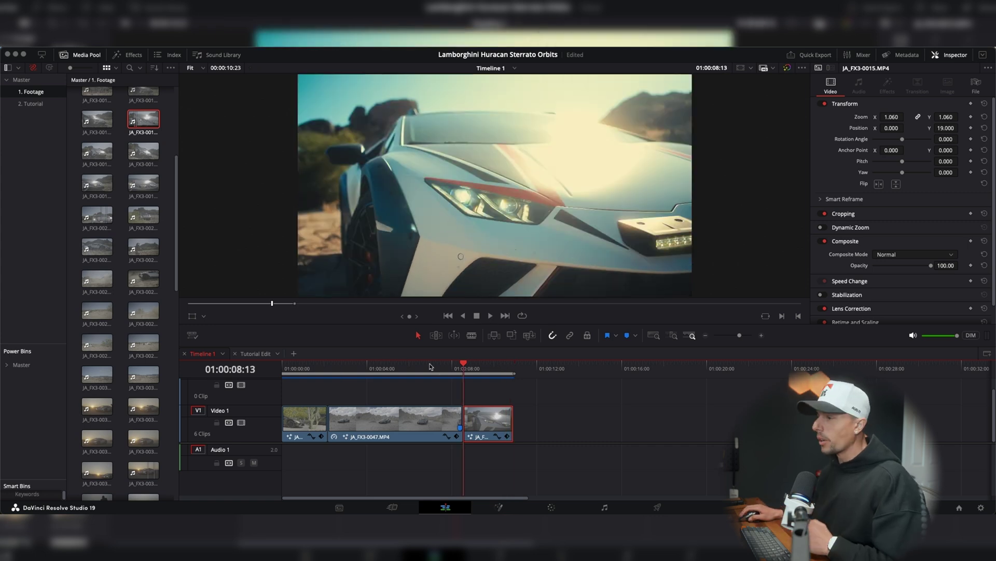
{"action": "left_click", "coordinate": [488, 369]}
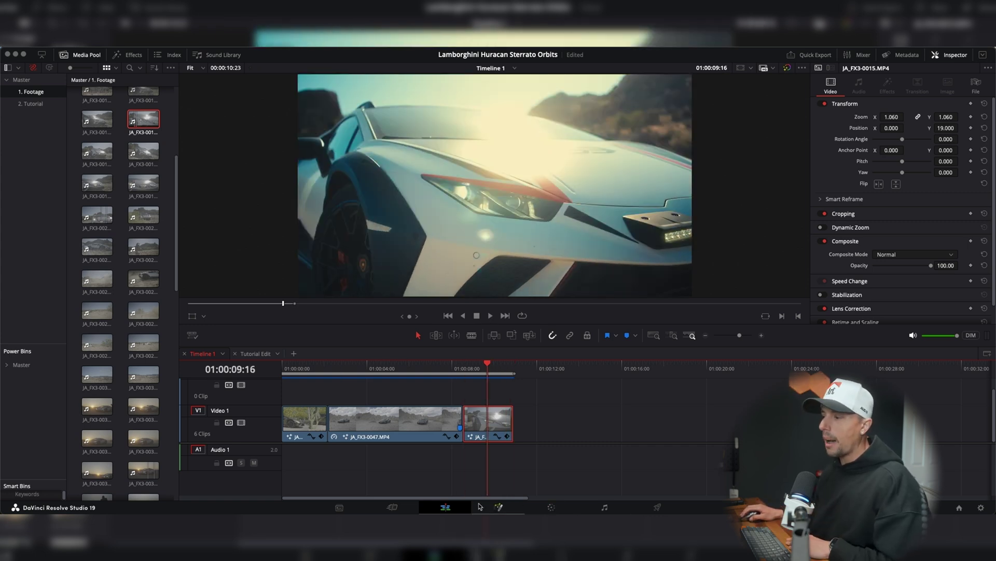
Add a Planar Tracker after MediaIn1 on the third clip with Translation motion type
{"action": "left_click", "coordinate": [498, 507]}
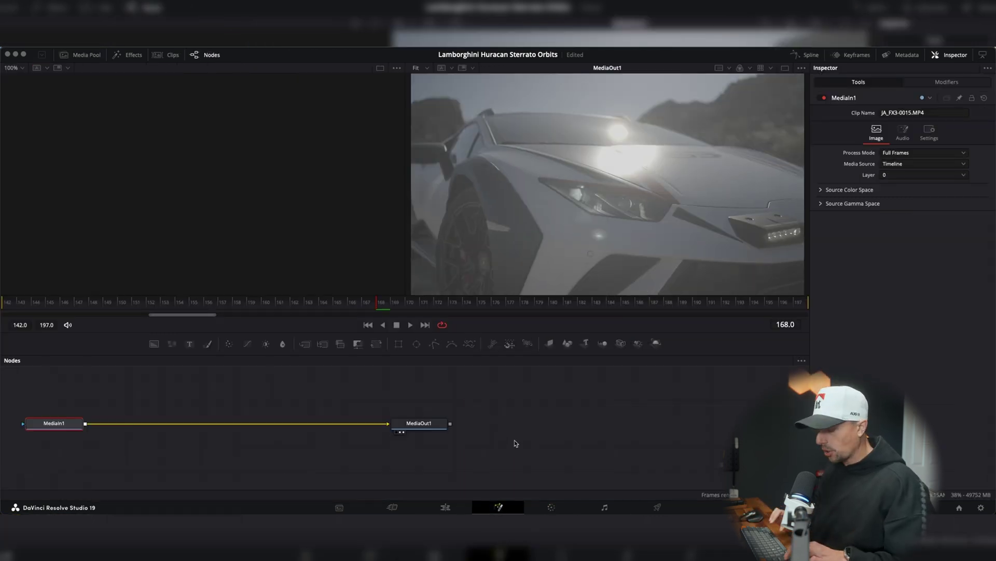
{"action": "key", "text": "shift+space"}
{"action": "type", "text": "plan"}
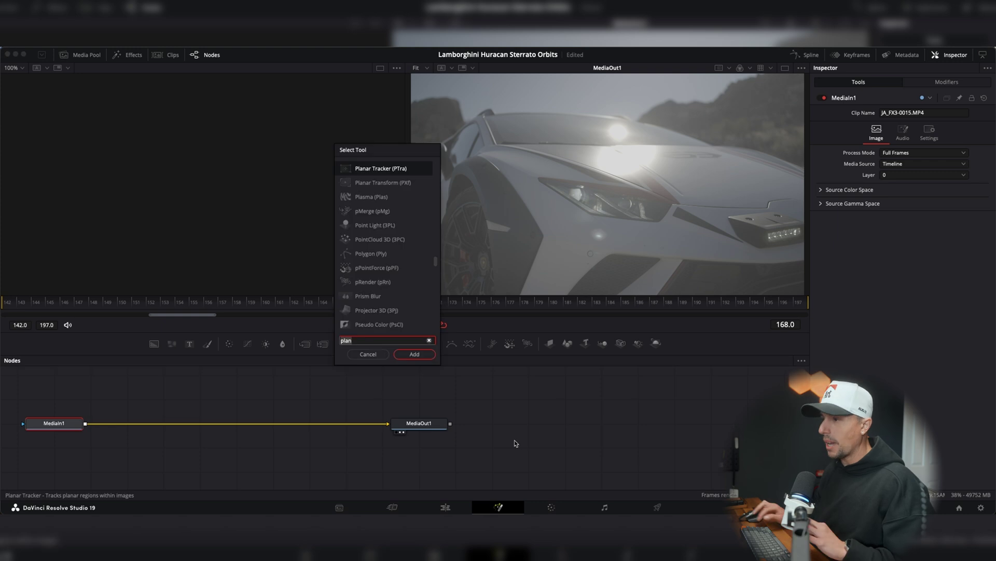
{"action": "left_click", "coordinate": [413, 356]}
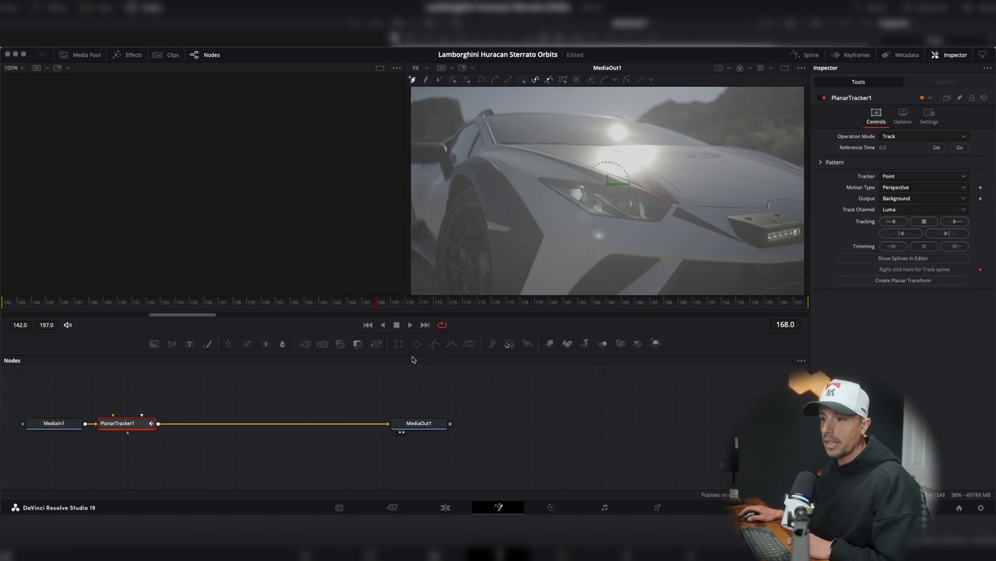
{"action": "left_click", "coordinate": [903, 188]}
{"action": "left_click", "coordinate": [903, 200]}
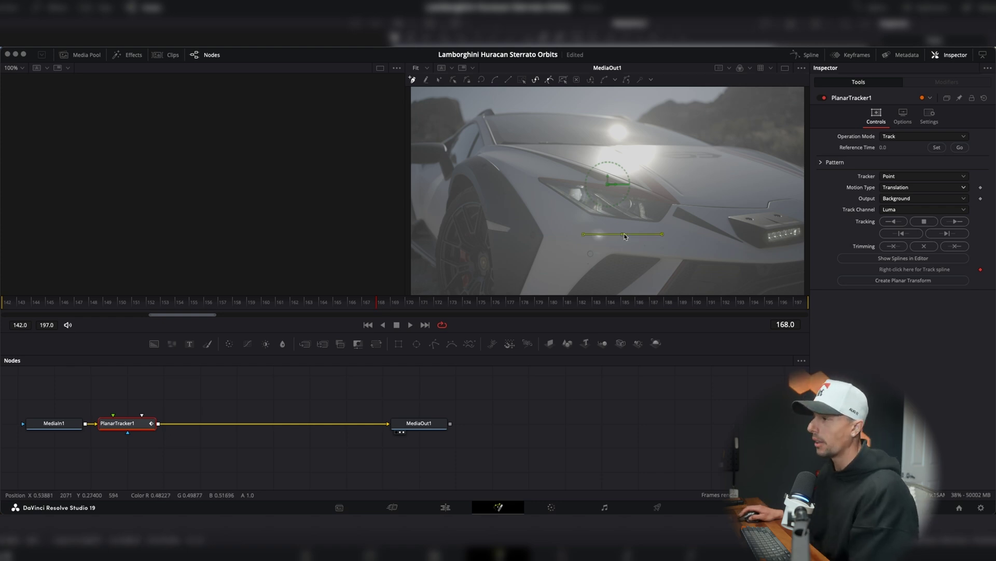
Outline the headlight, track it forward and backward, and set the tracker to Steady
{"action": "left_click_drag", "start_coordinate": [624, 234], "coordinate": [663, 234]}
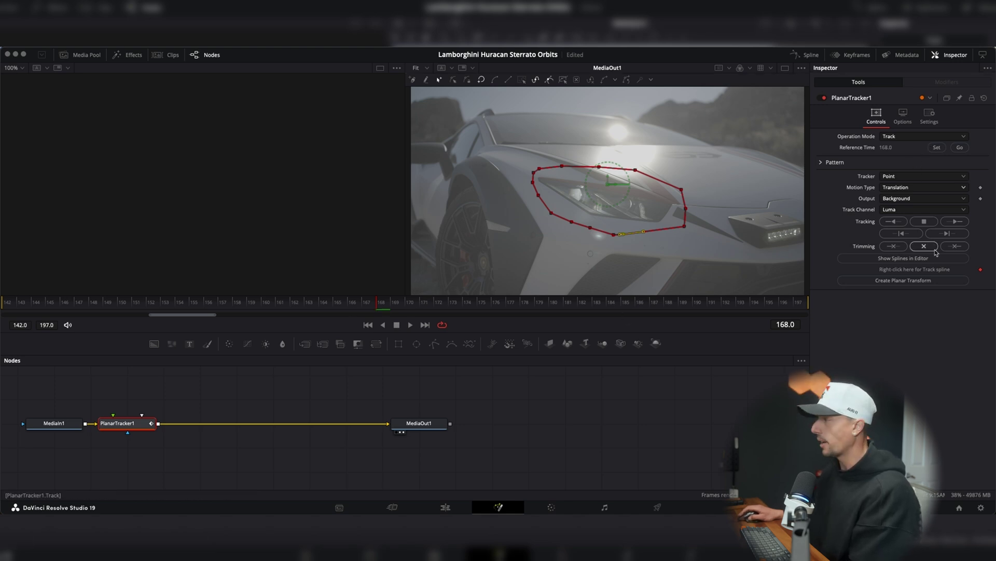
{"action": "left_click", "coordinate": [957, 223]}
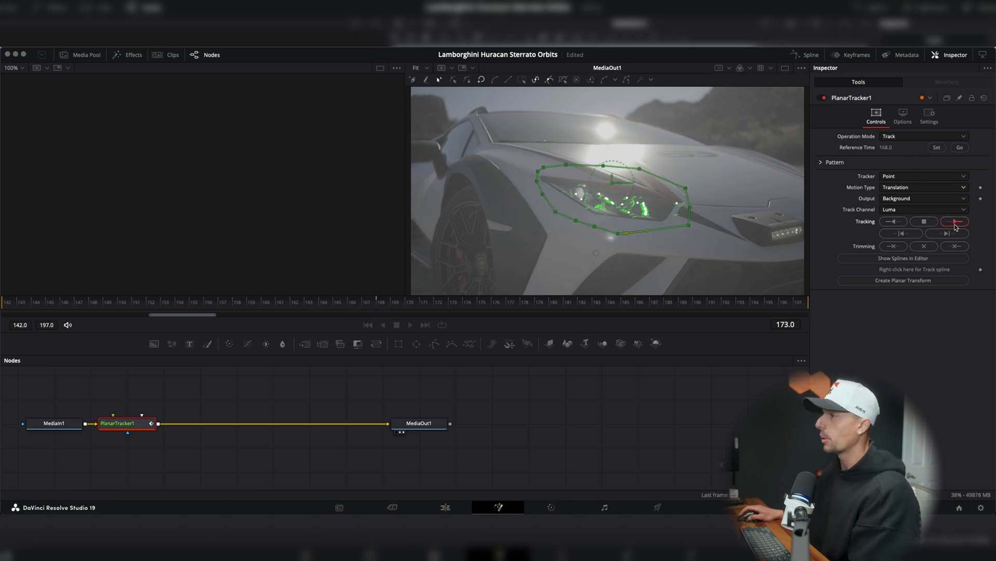
{"action": "left_click", "coordinate": [894, 223]}
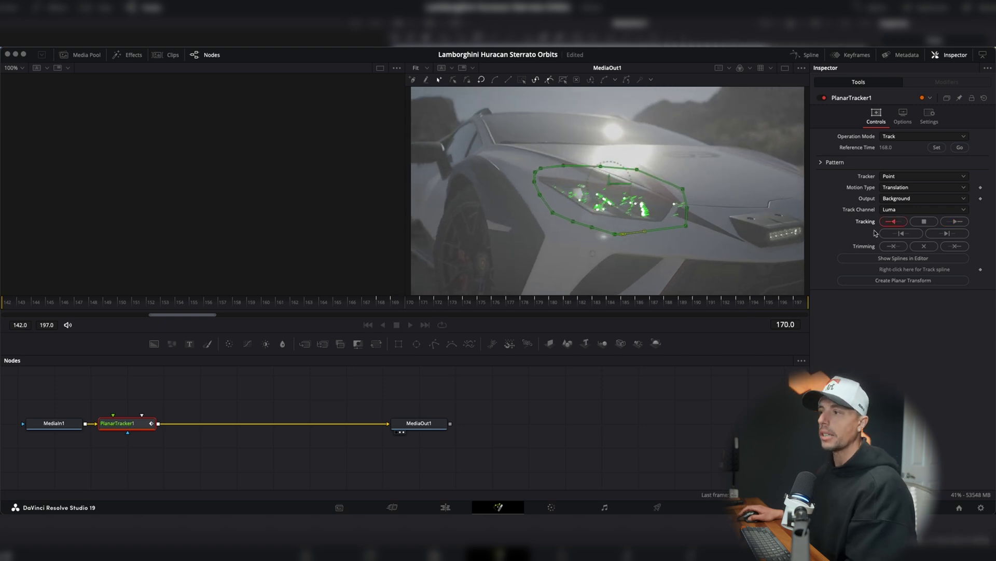
{"action": "left_click", "coordinate": [903, 137]}
{"action": "left_click", "coordinate": [892, 158]}
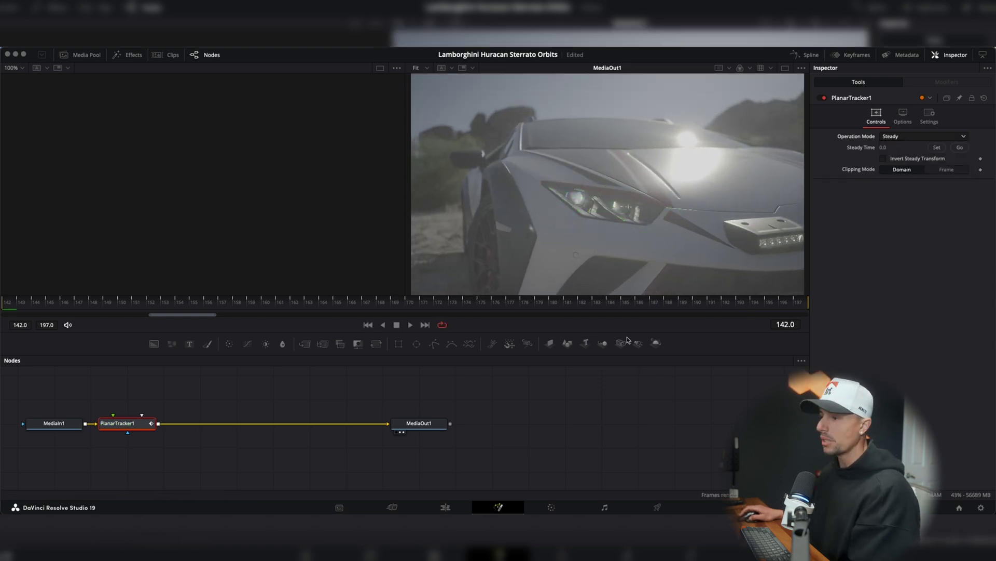
Play the stabilized third clip on the Edit page to check for black edges
{"action": "key", "text": "shift+4"}
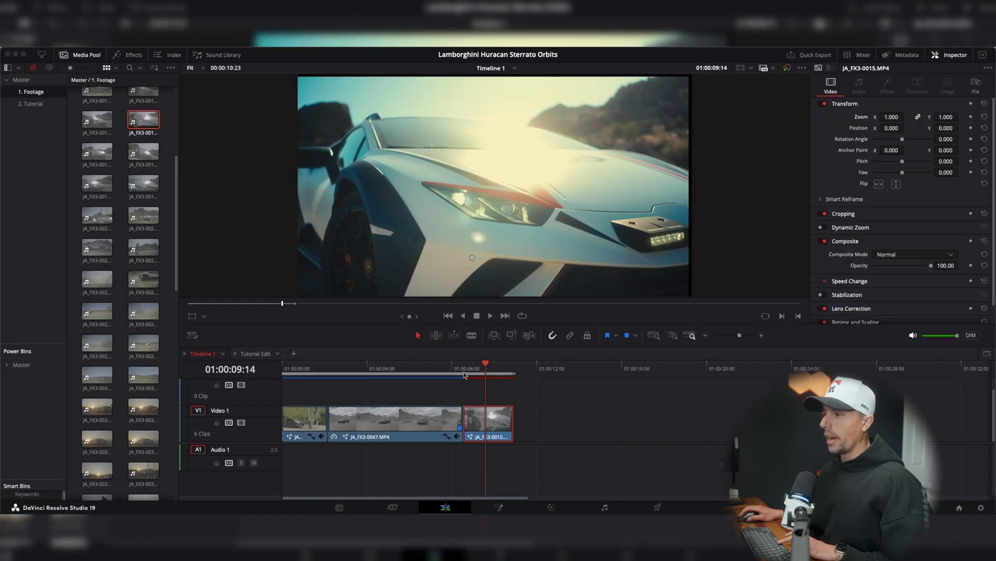
{"action": "key", "text": "space"}
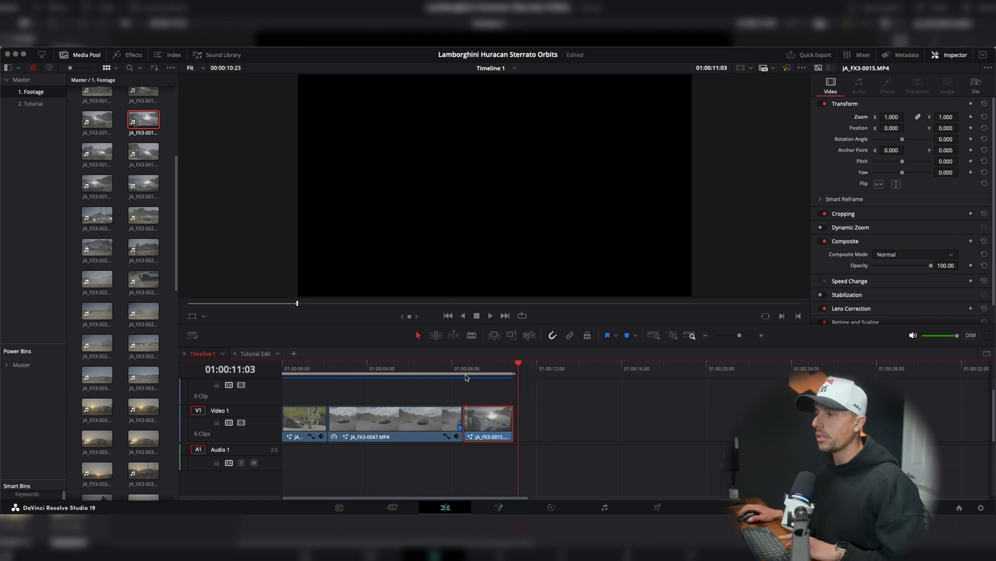
{"action": "key", "text": "space"}
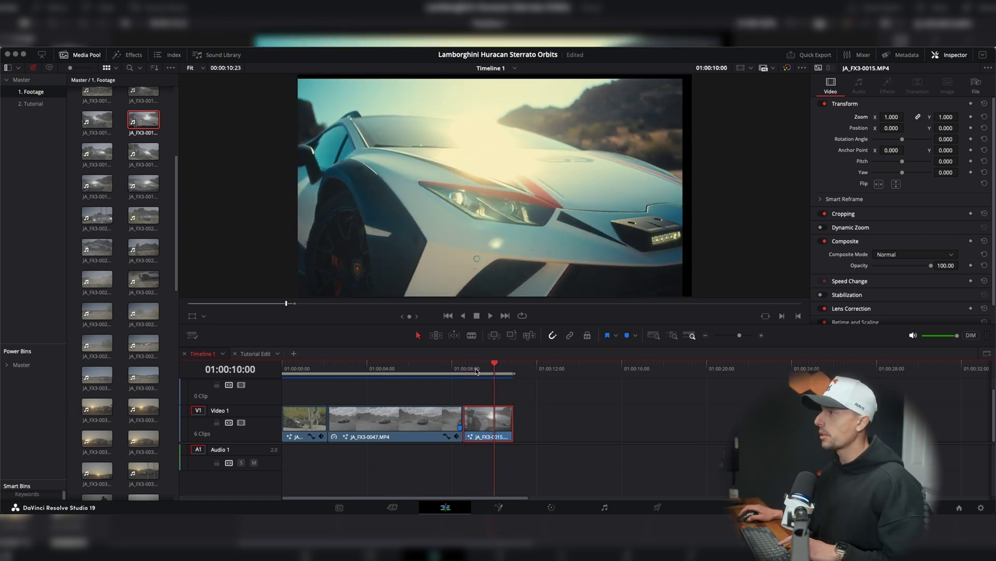
Raise the clip's Zoom to 1.070 and replay it from the start to confirm
{"action": "scroll", "coordinate": [477, 258], "scroll_direction": "up", "scroll_amount": 1}
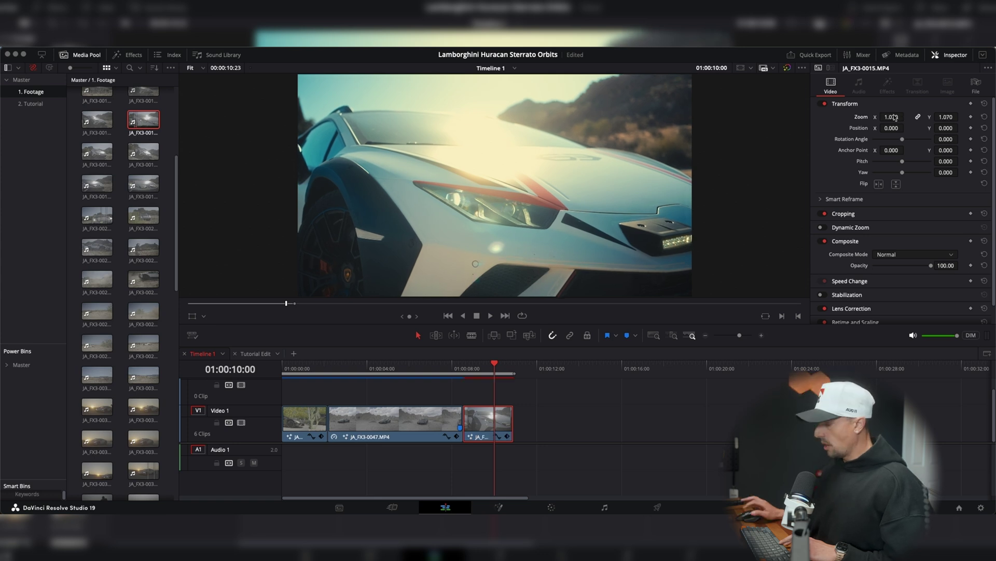
{"action": "key", "text": "space"}
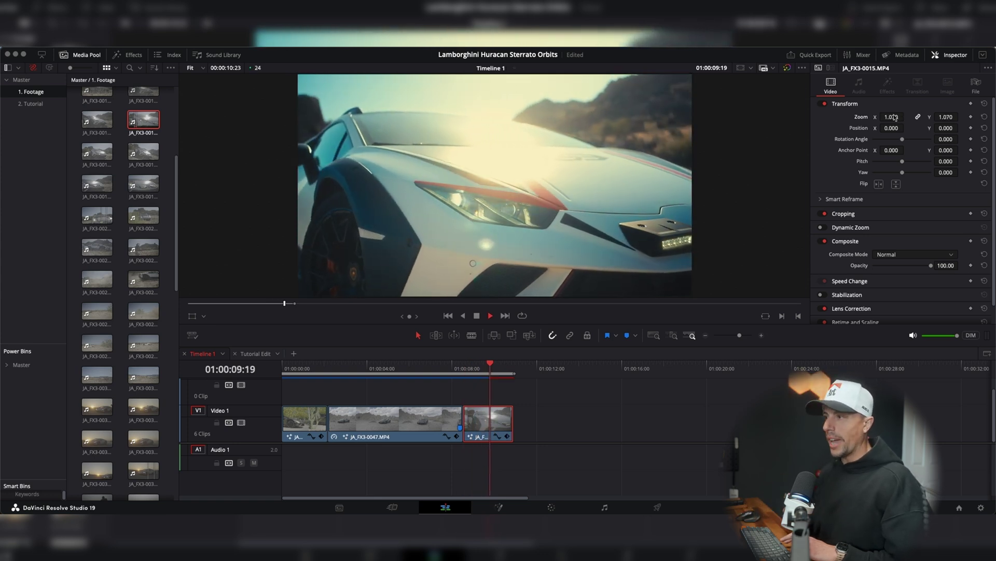
{"action": "key", "text": "Up"}
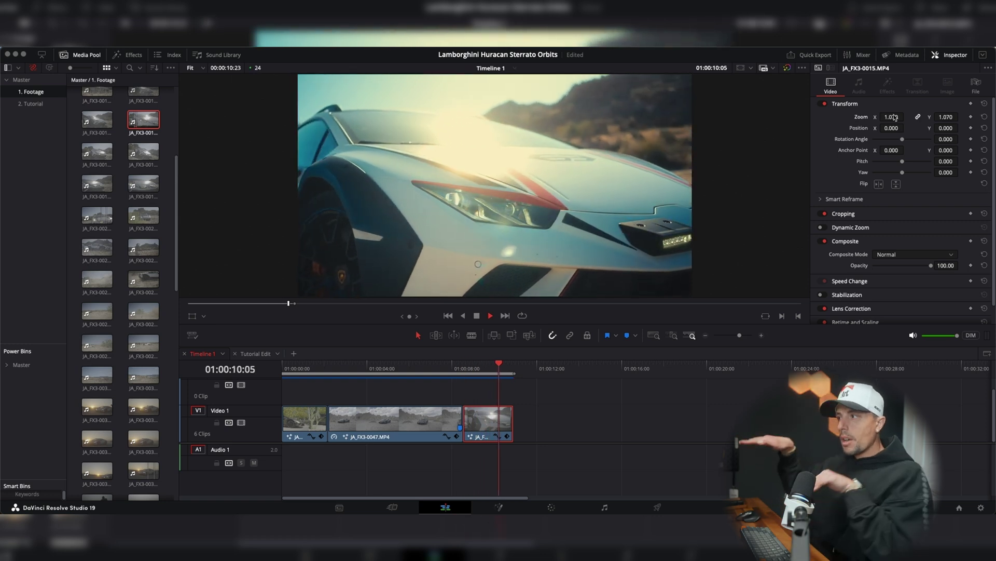
{"action": "key", "text": "Up"}
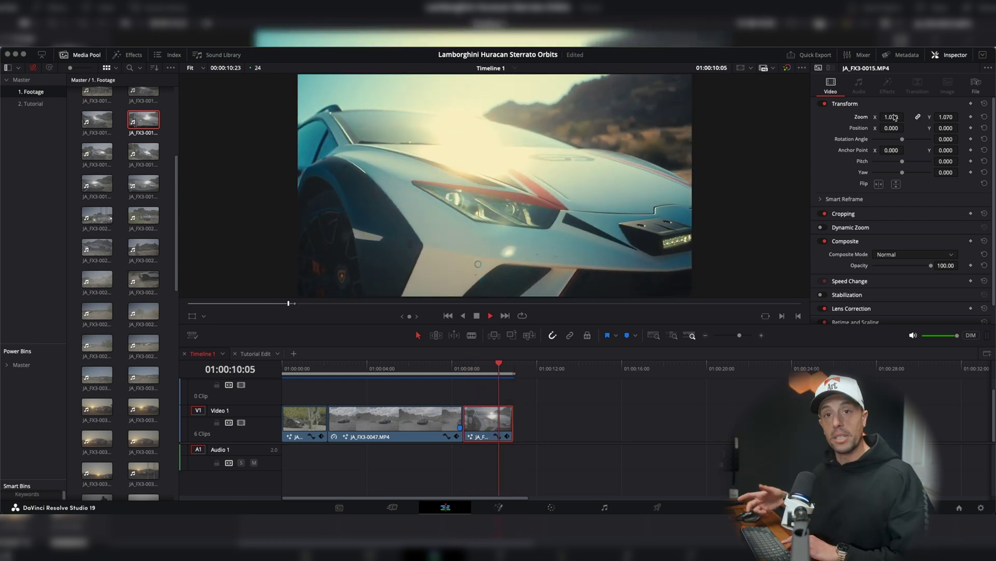
{"action": "key", "text": "space"}
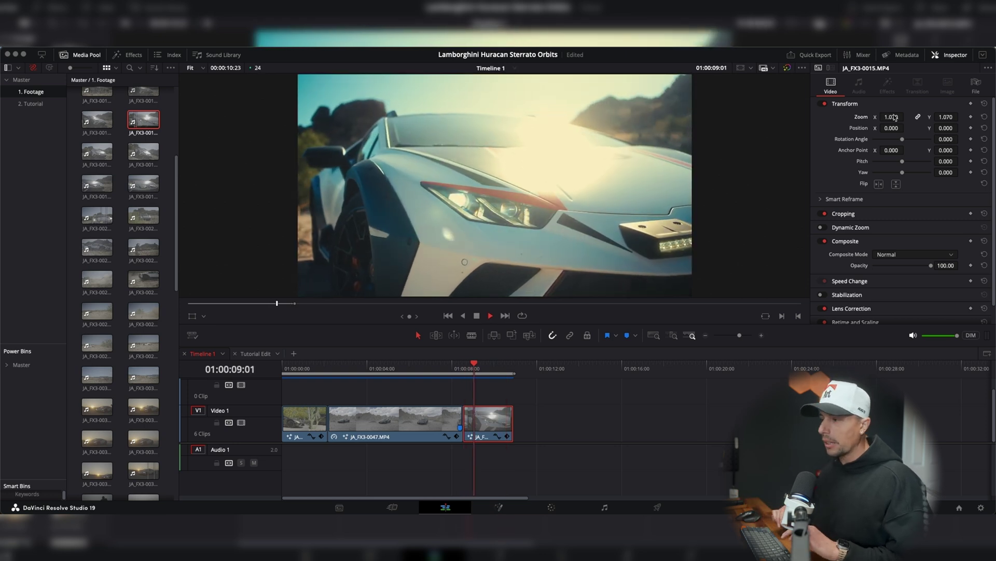